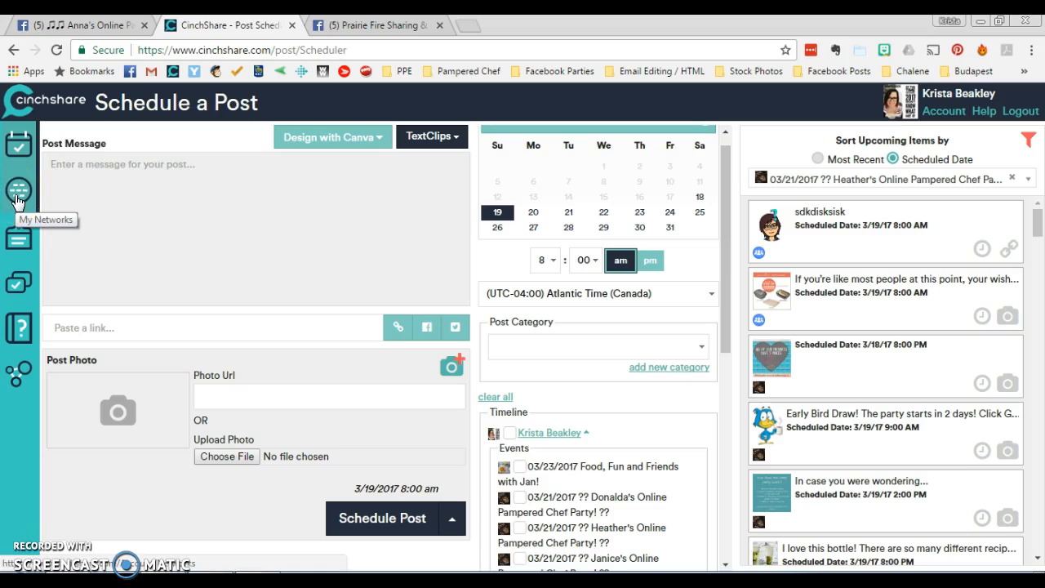
# In My Networks, expand the Facebook timeline and mark the topmost 03/07/2017 online Pampered Chef party event as a favorite.
pyautogui.click(18, 196)
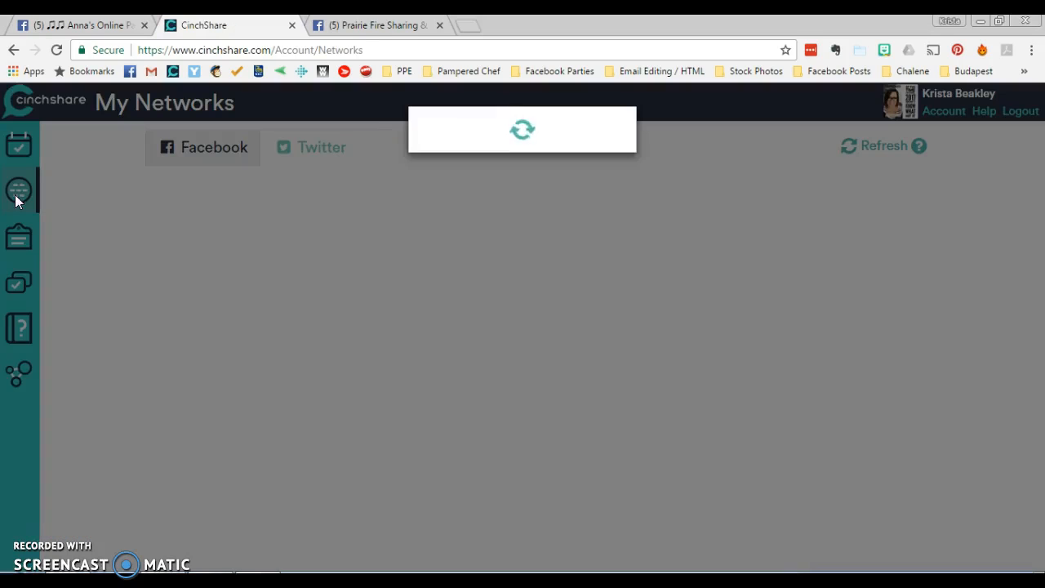
pyautogui.click(16, 194)
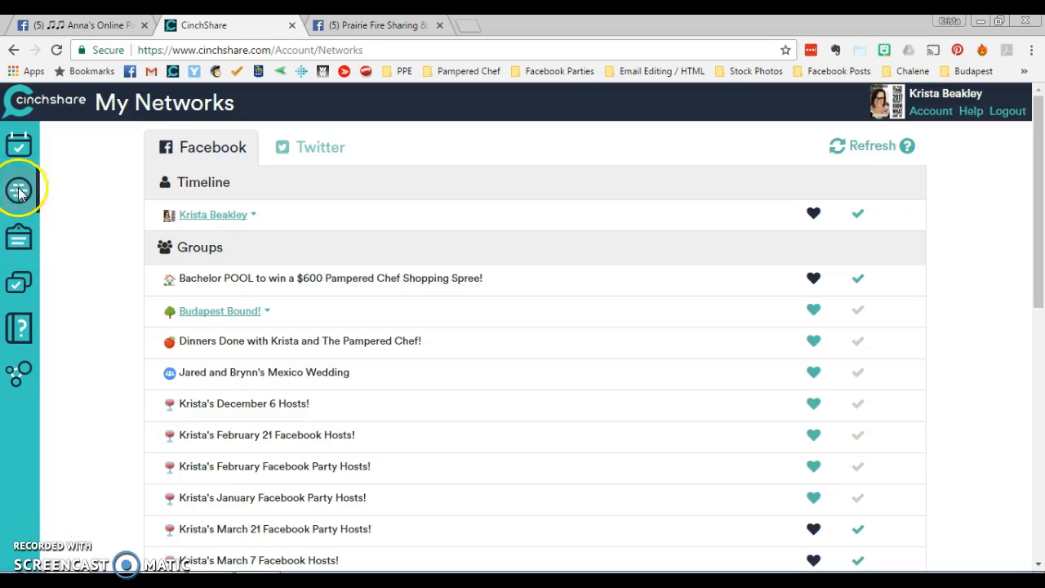
pyautogui.click(854, 152)
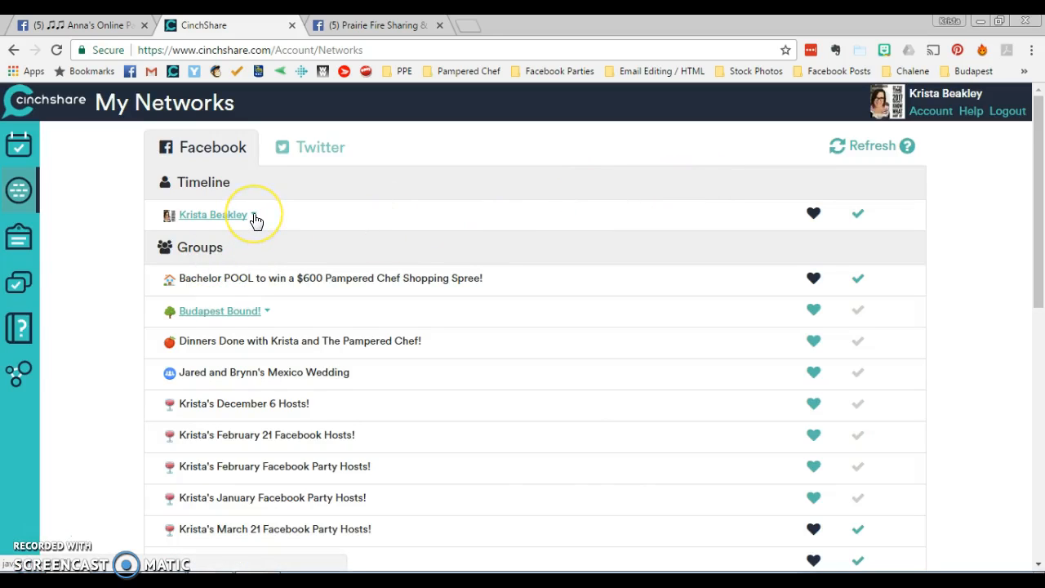
pyautogui.click(255, 218)
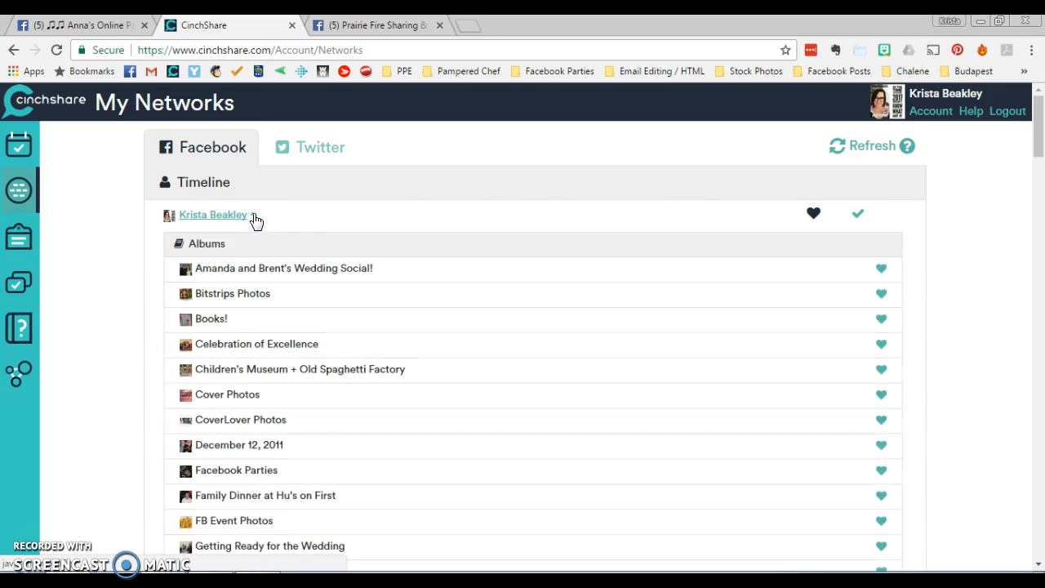
pyautogui.scroll(-10, 346, 273)
pyautogui.scroll(-8, 346, 272)
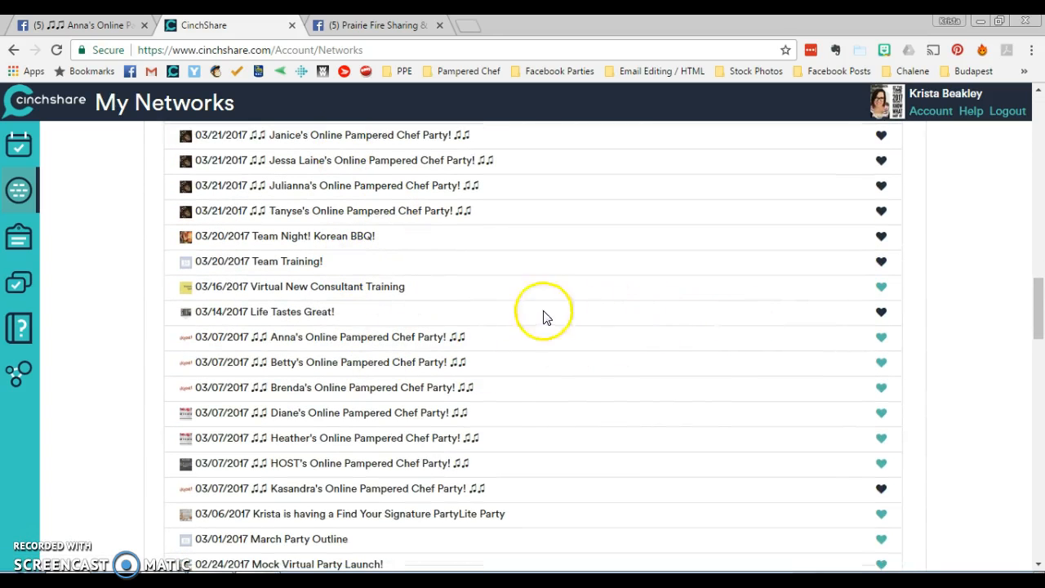
pyautogui.click(884, 339)
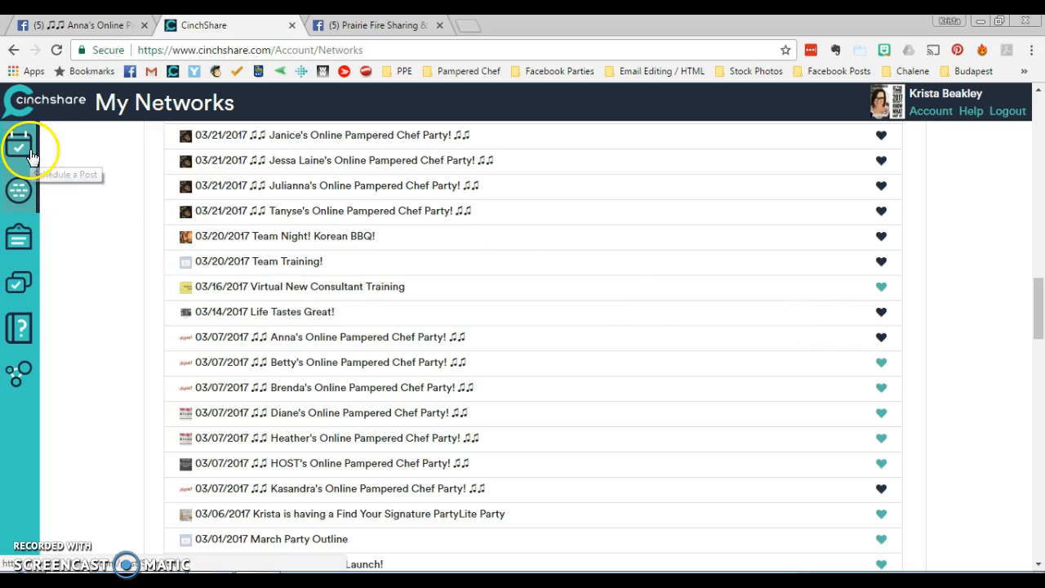
# Open Manage Posts and filter the post history by the host's 02/07/2017 online Pampered Chef party event.
pyautogui.click(22, 279)
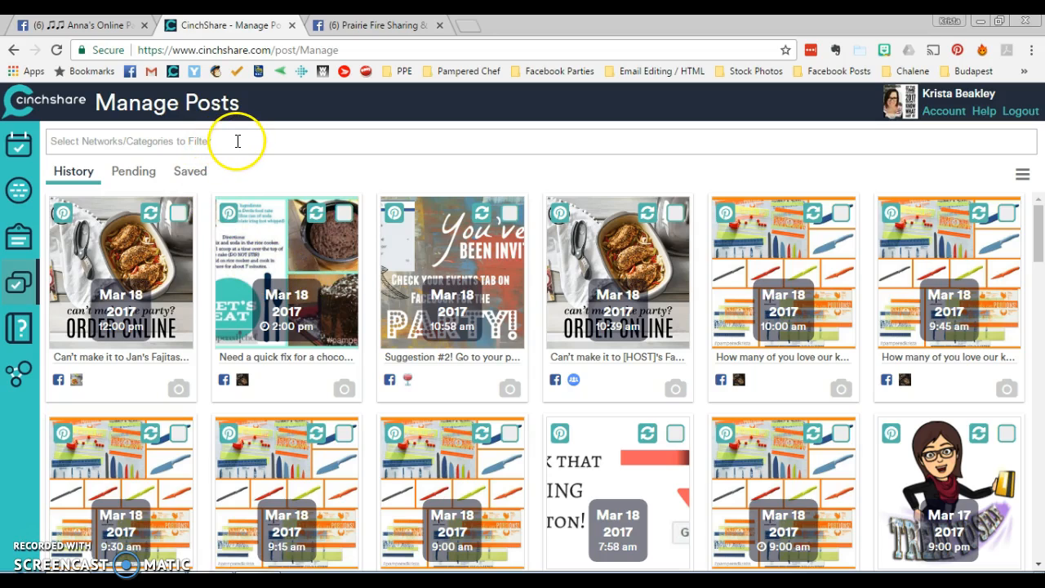
pyautogui.click(122, 140)
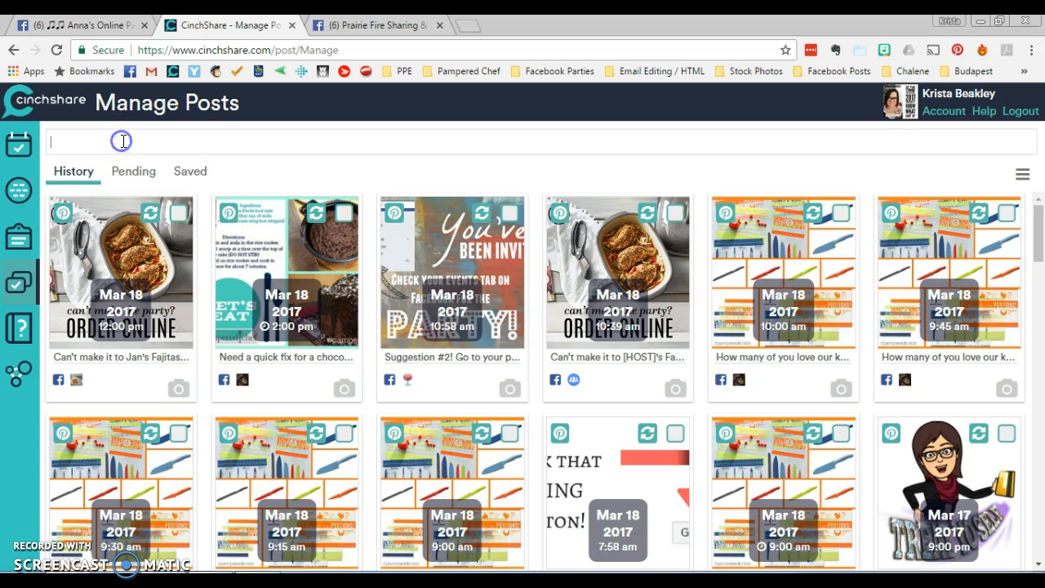
pyautogui.scroll(-10, 303, 230)
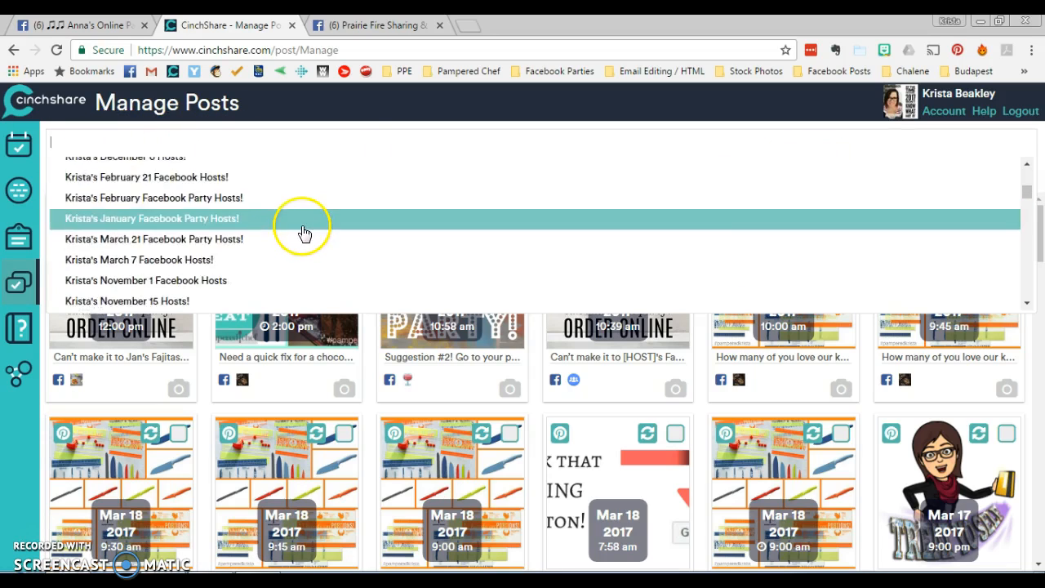
pyautogui.scroll(-15, 302, 232)
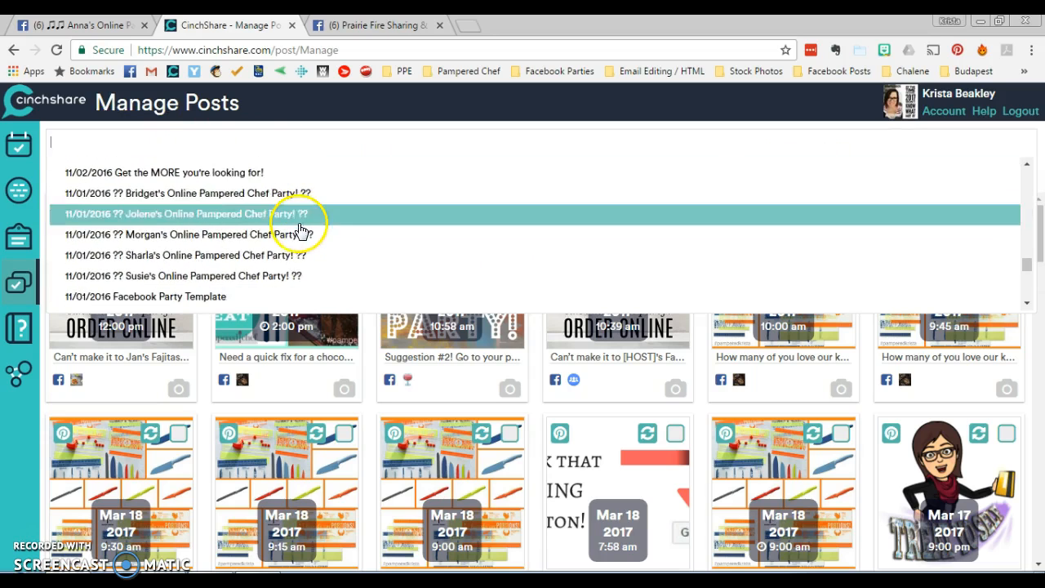
pyautogui.scroll(-2, 296, 228)
pyautogui.scroll(15, 294, 230)
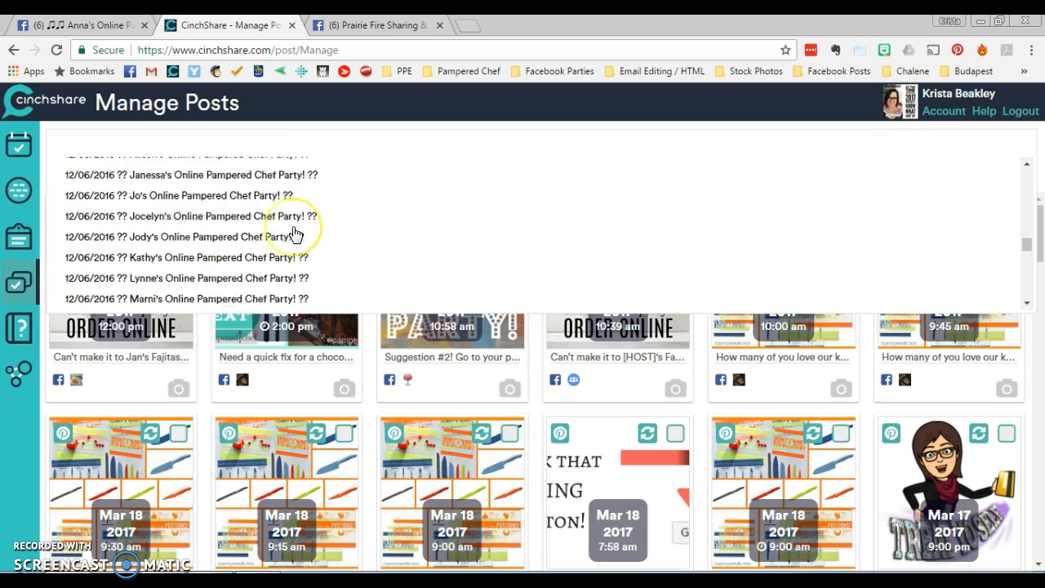
pyautogui.scroll(15, 296, 234)
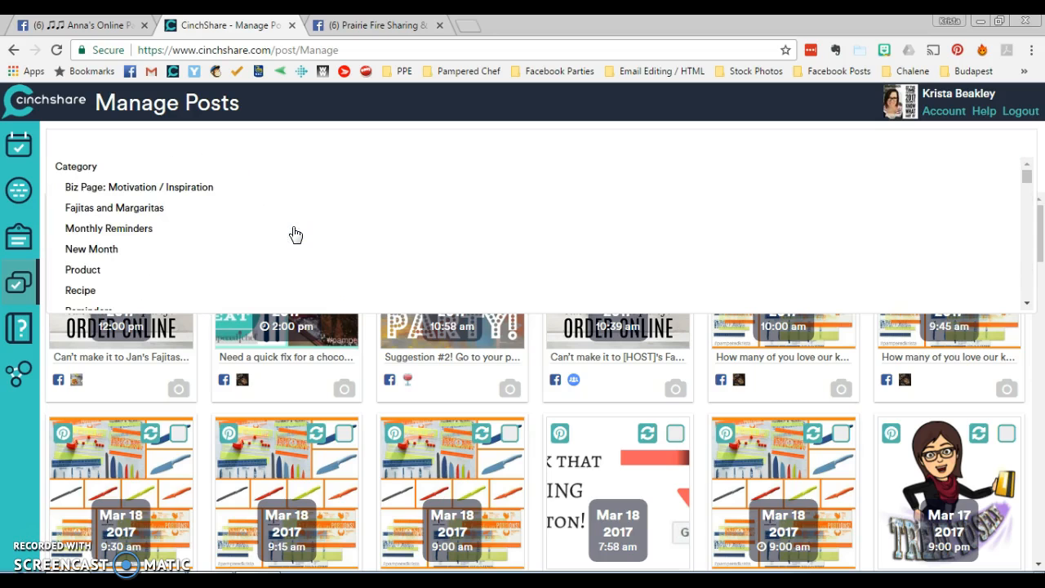
pyautogui.write('Catherine')
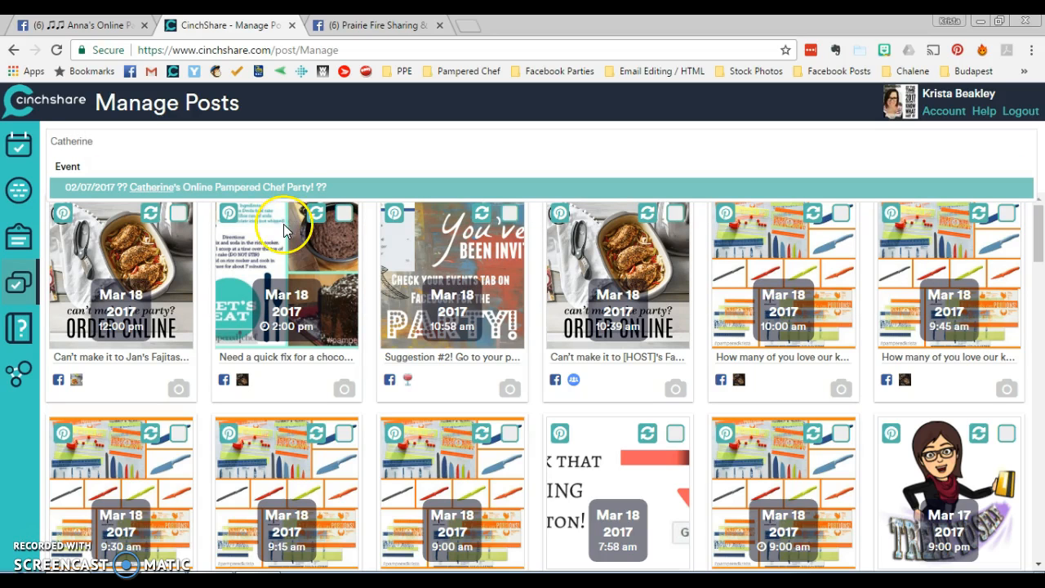
pyautogui.click(261, 198)
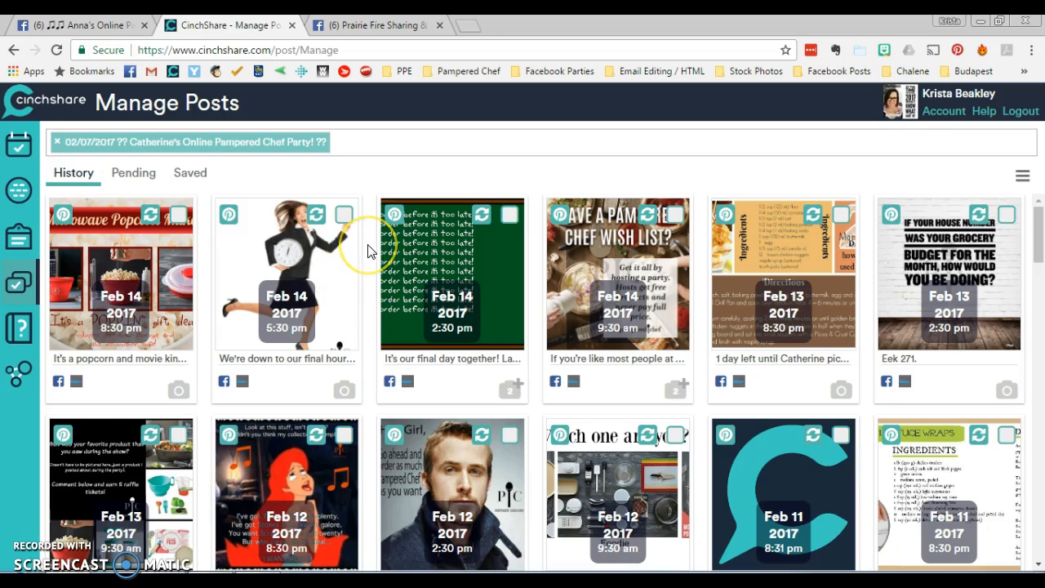
# Look through the filtered party posts and select all of them.
pyautogui.scroll(-15, 367, 251)
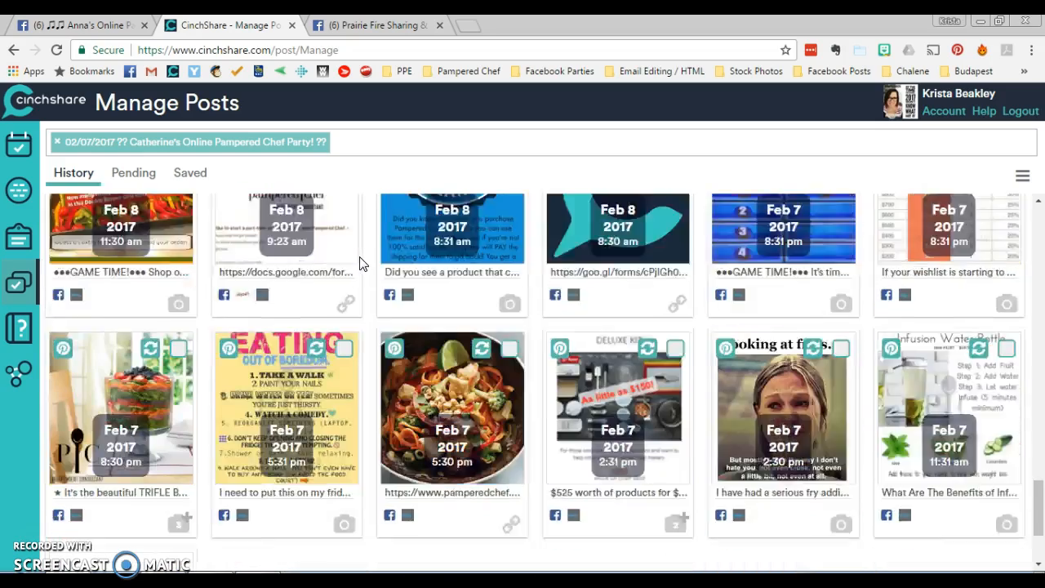
pyautogui.scroll(-3, 363, 263)
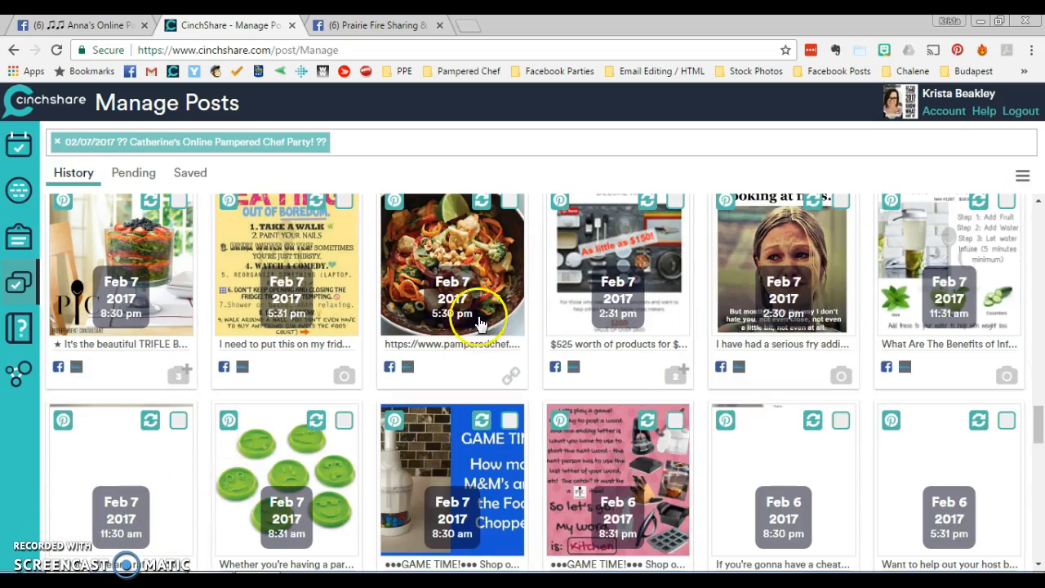
pyautogui.scroll(-10, 460, 338)
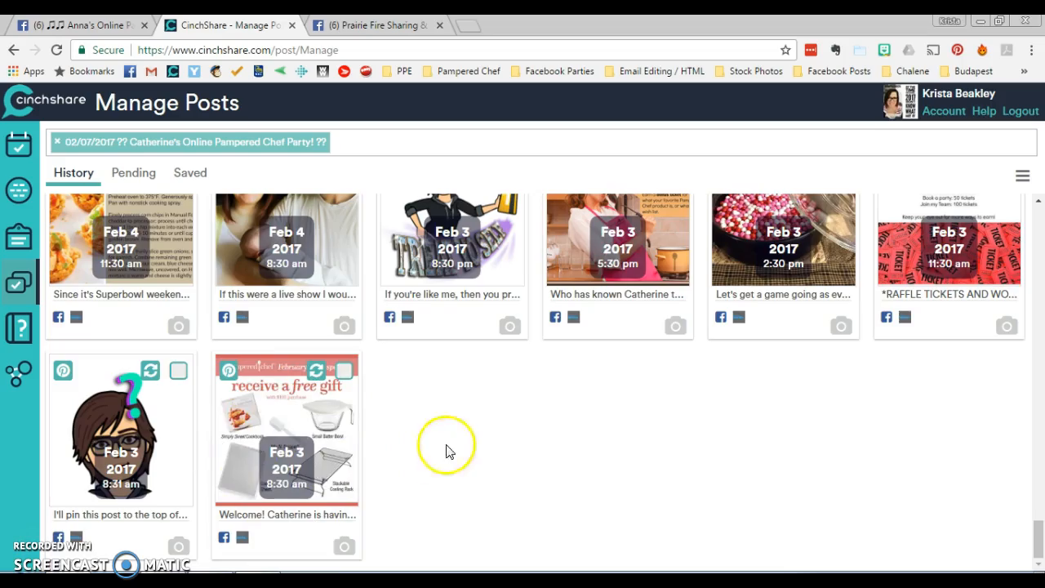
pyautogui.scroll(10, 514, 467)
pyautogui.scroll(10, 536, 454)
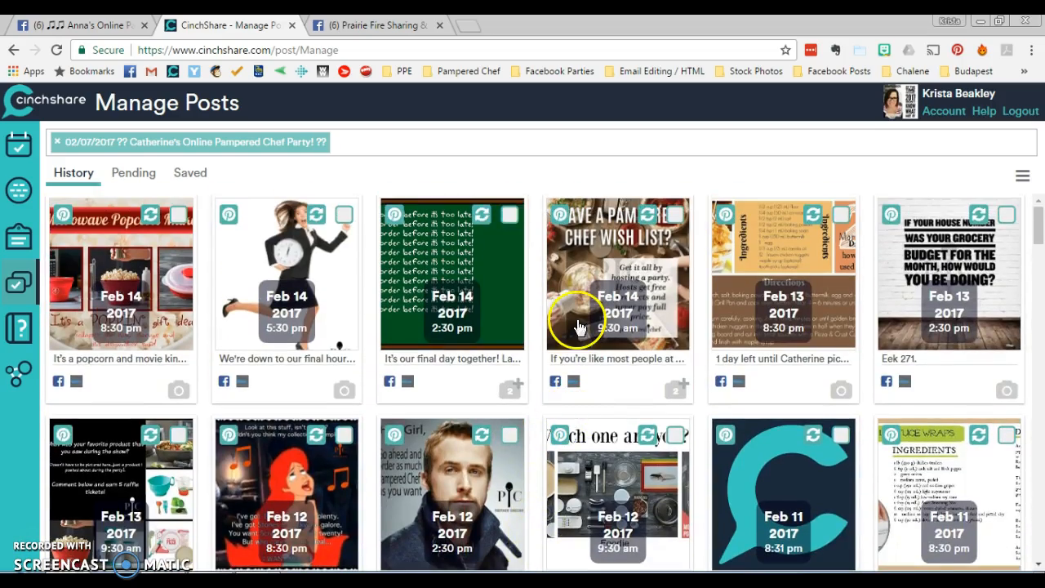
pyautogui.click(1023, 181)
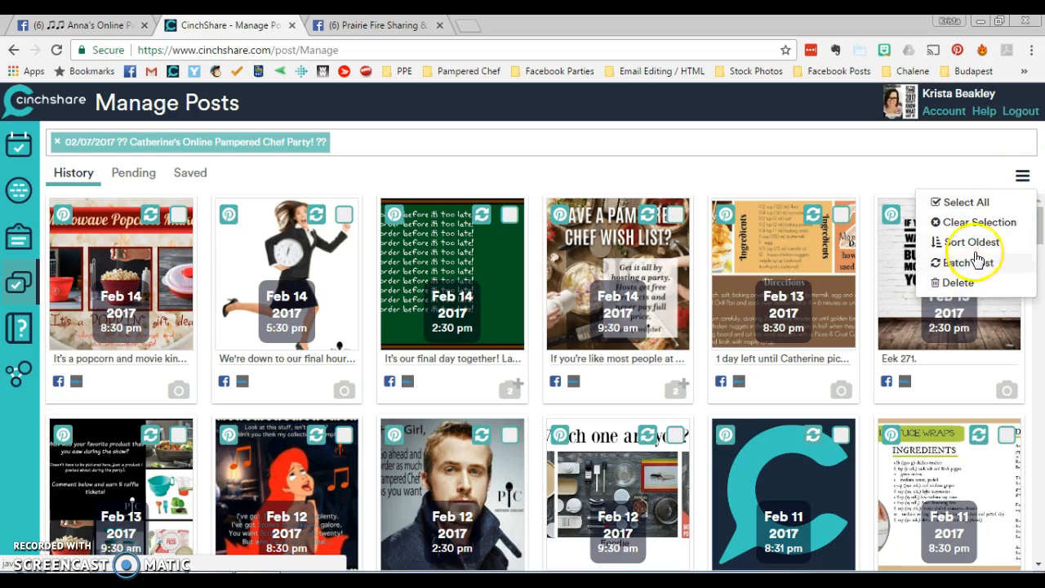
pyautogui.click(942, 205)
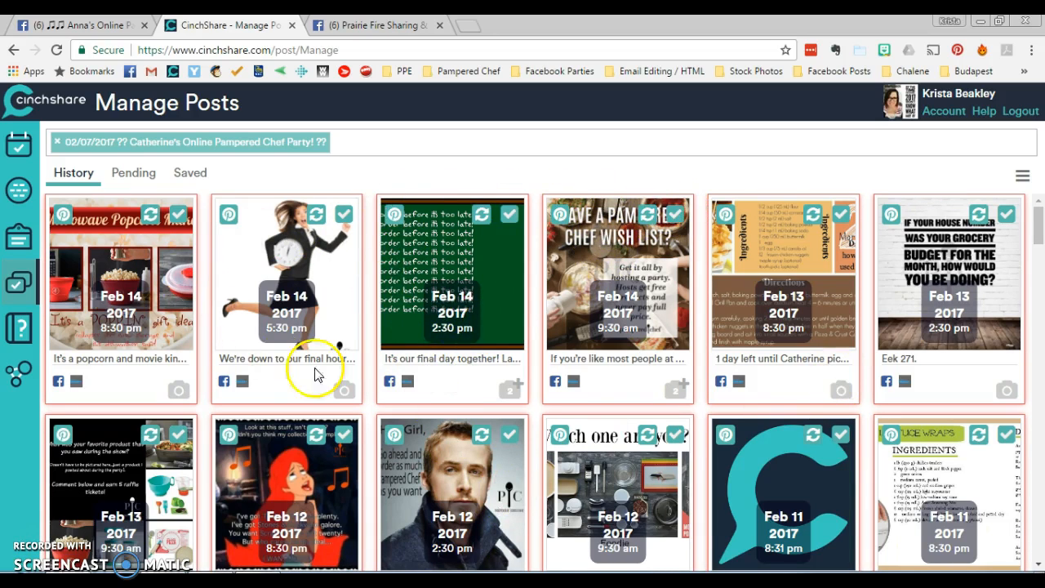
# Check the selection across the party posts and open the selected posts as a batch post.
pyautogui.scroll(-12, 450, 297)
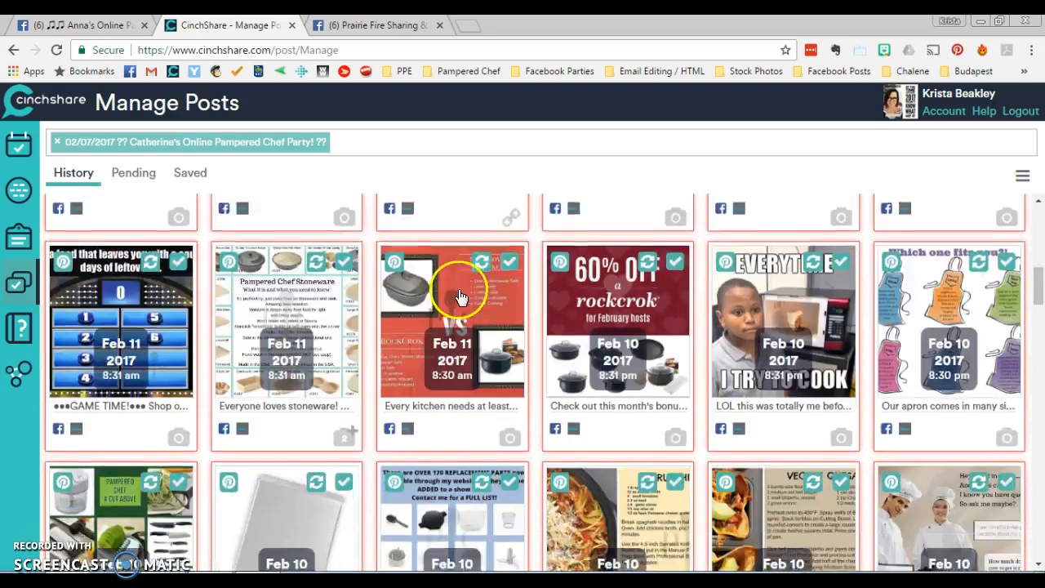
pyautogui.scroll(-10, 445, 290)
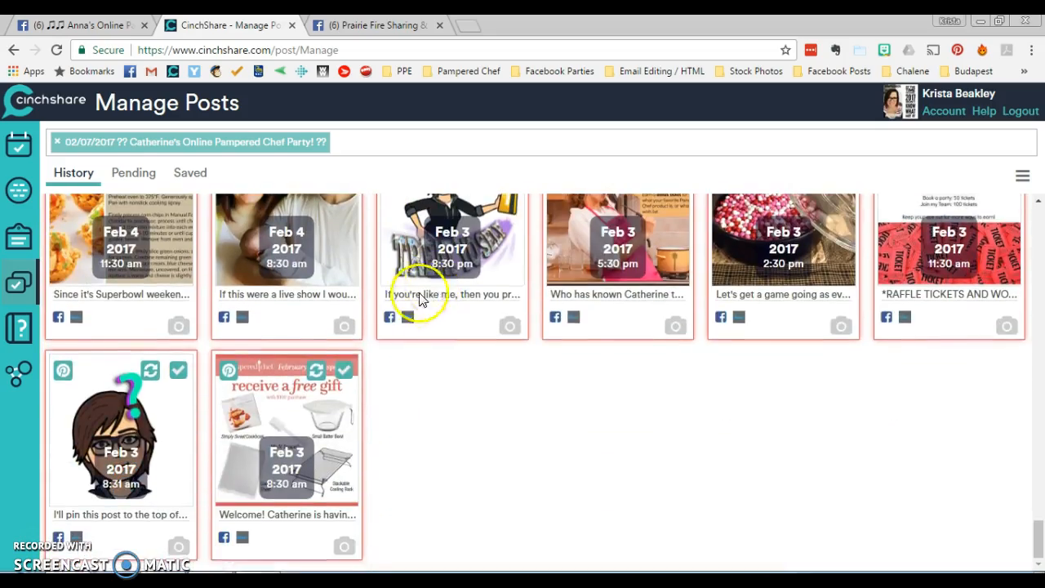
pyautogui.scroll(20, 535, 358)
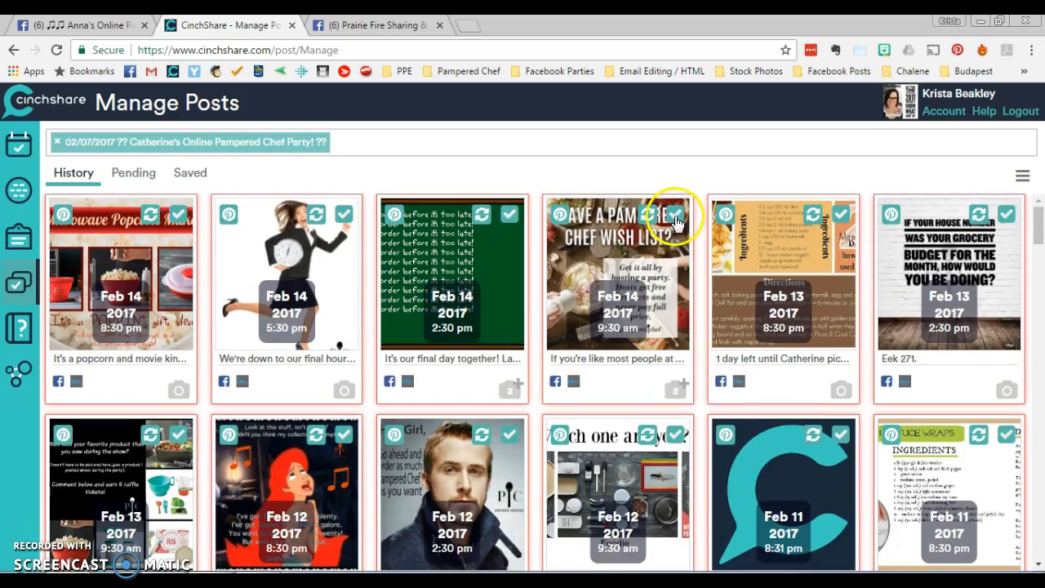
pyautogui.click(1025, 180)
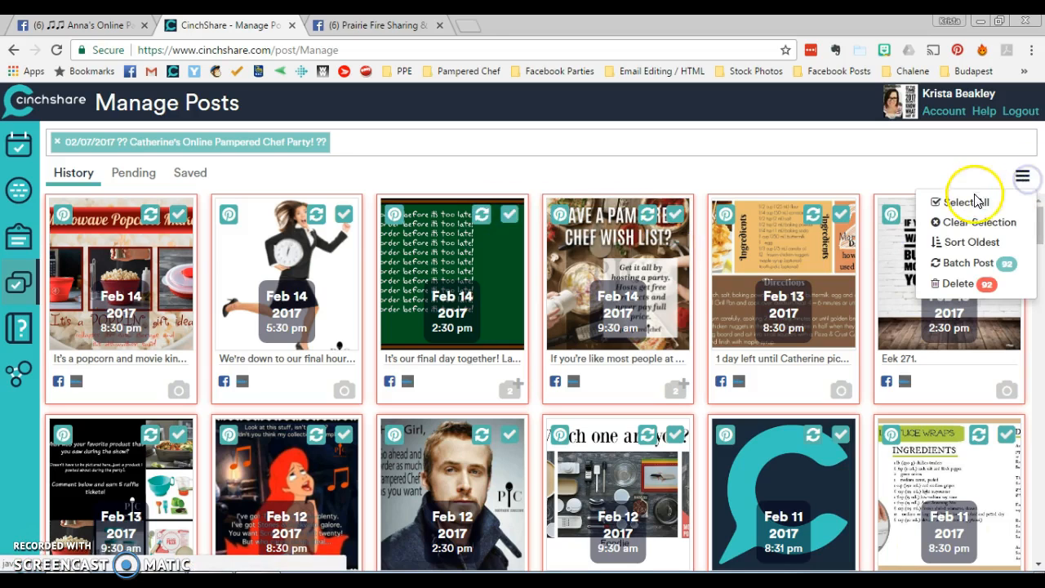
pyautogui.click(984, 264)
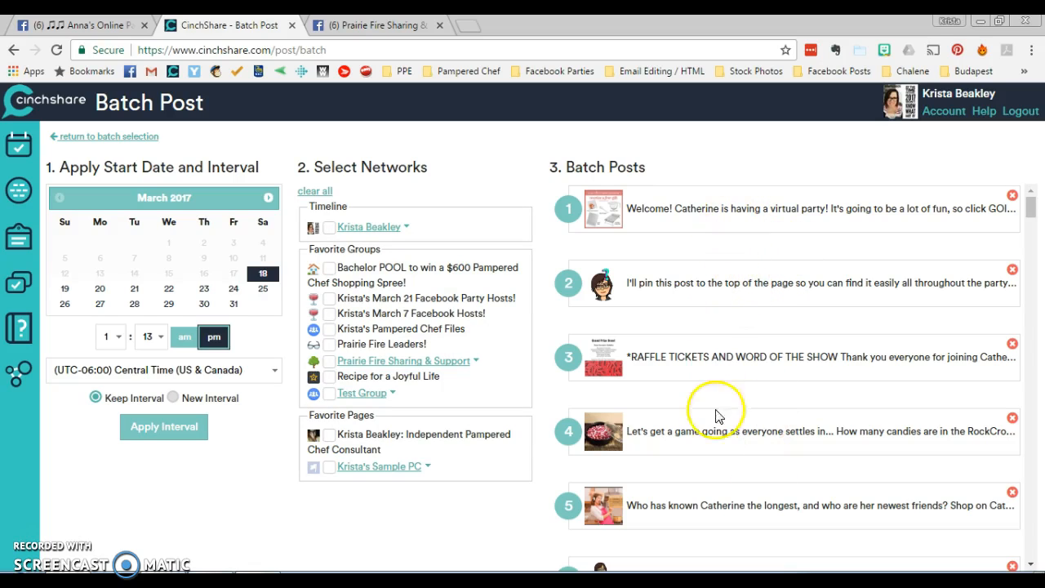
# Set the batch start to March 23, 2017 at 9:00 am and apply it with the existing post interval kept.
pyautogui.scroll(-12, 717, 507)
pyautogui.scroll(-12, 718, 506)
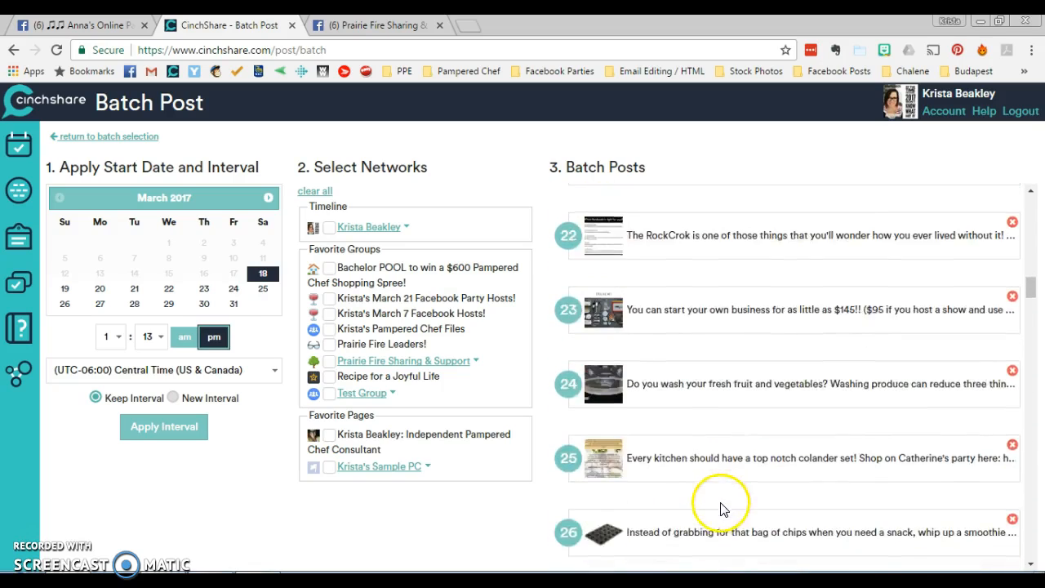
pyautogui.scroll(20, 722, 502)
pyautogui.scroll(2, 722, 502)
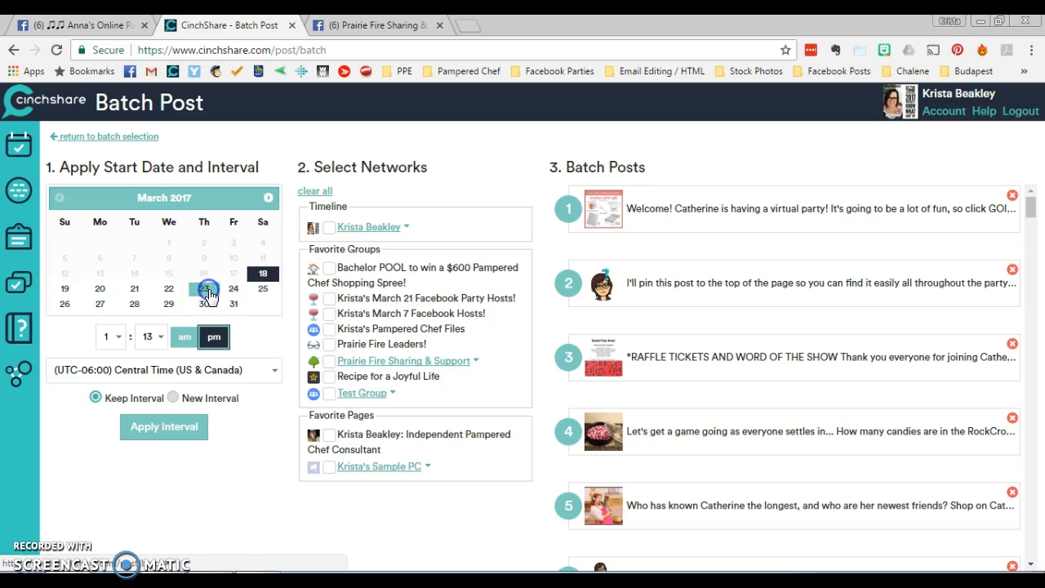
pyautogui.click(114, 337)
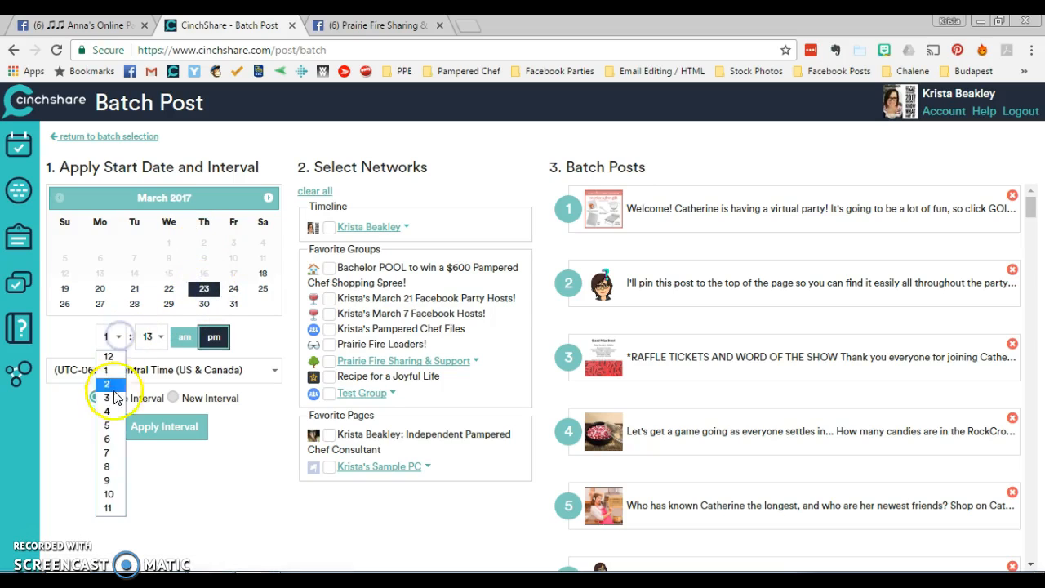
pyautogui.click(110, 479)
pyautogui.click(164, 338)
pyautogui.click(150, 50)
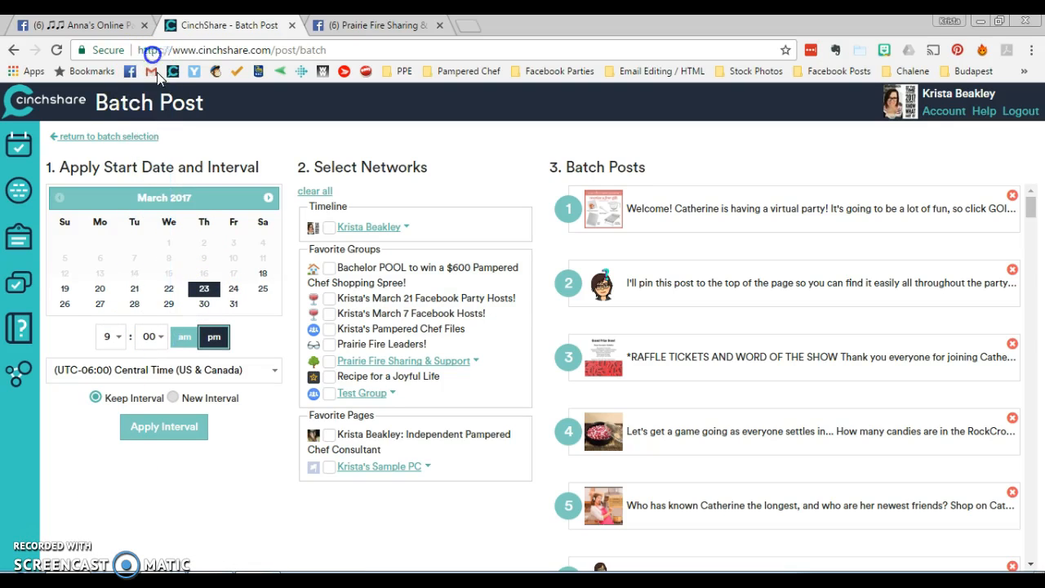
pyautogui.click(188, 339)
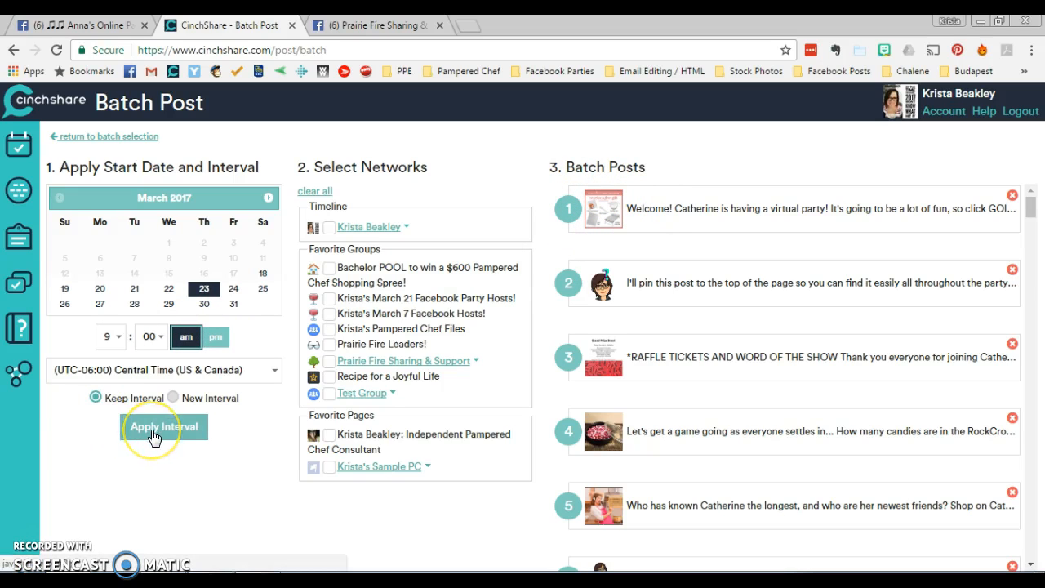
pyautogui.click(95, 398)
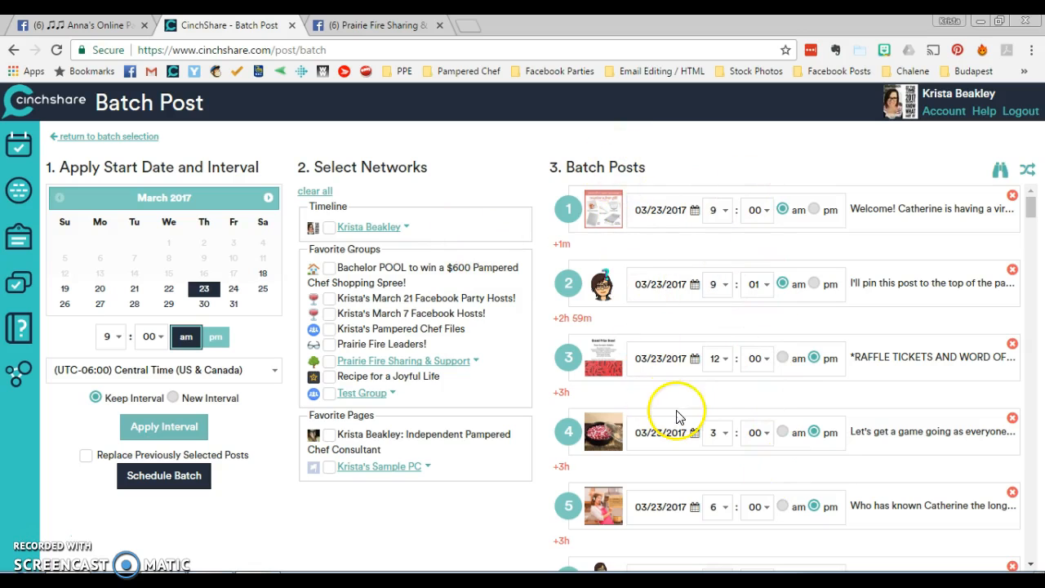
# Review the dates, times and intervals assigned to the batch posts.
pyautogui.scroll(-6, 665, 351)
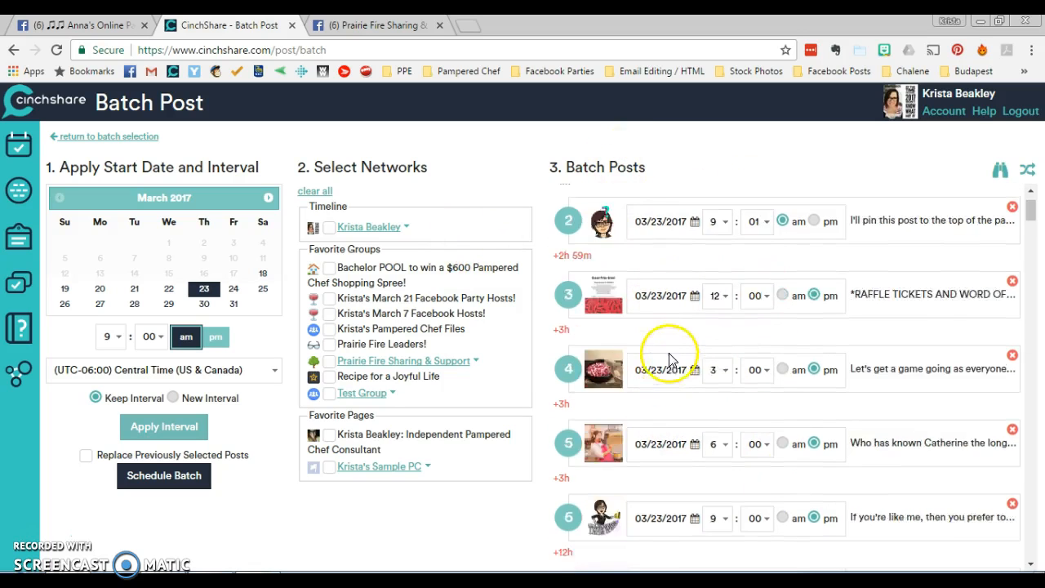
pyautogui.scroll(-4, 672, 343)
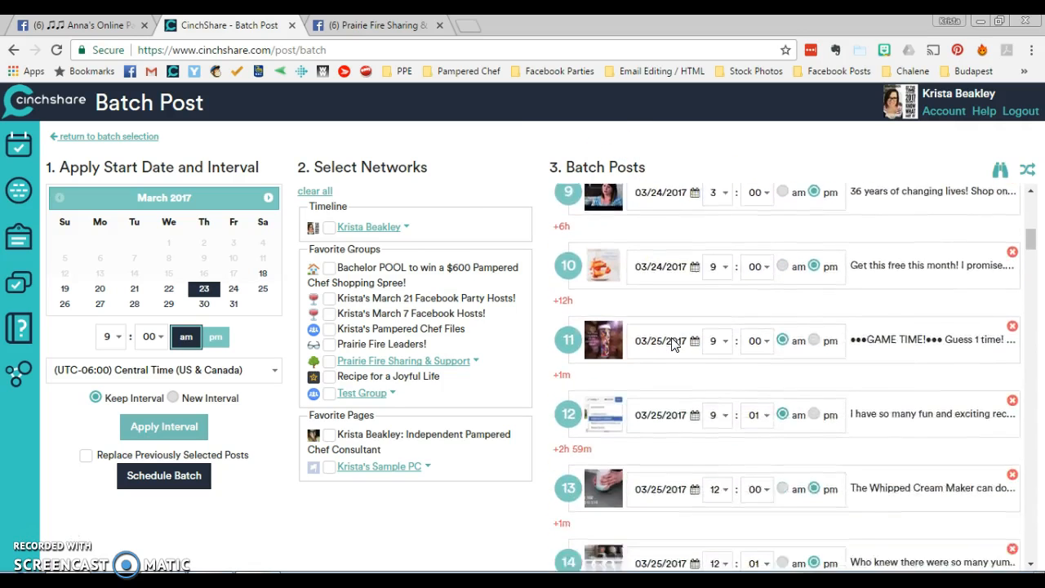
pyautogui.scroll(-6, 677, 343)
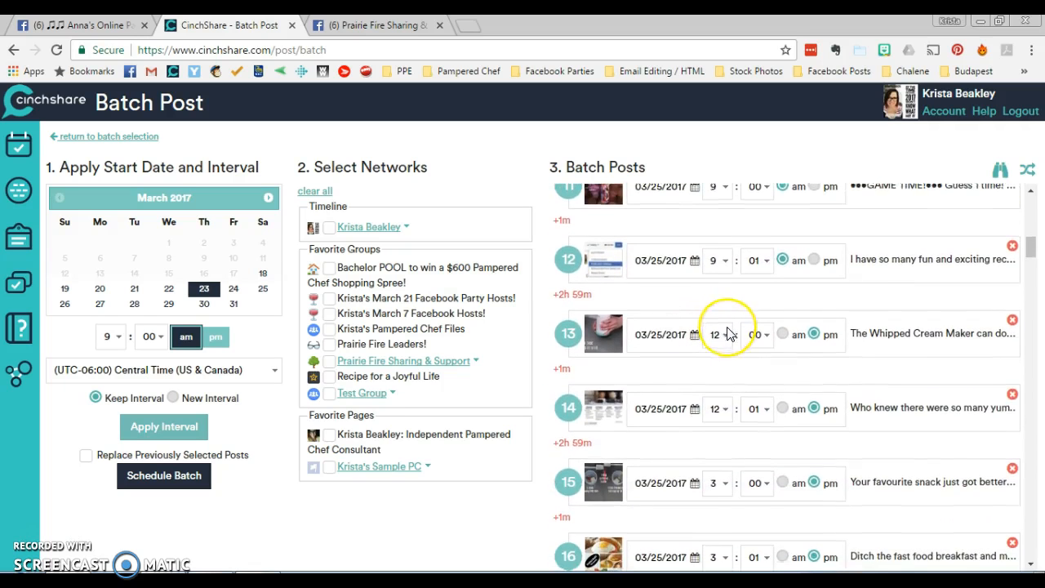
pyautogui.scroll(-6, 729, 331)
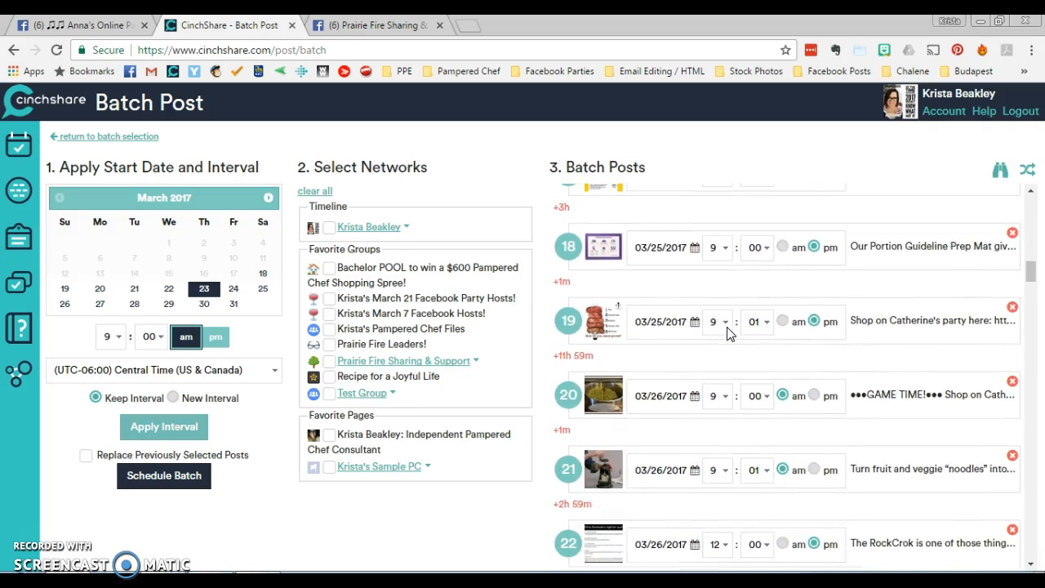
# Return to the first batch post and view the time zone choices for the batch start.
pyautogui.scroll(20, 729, 331)
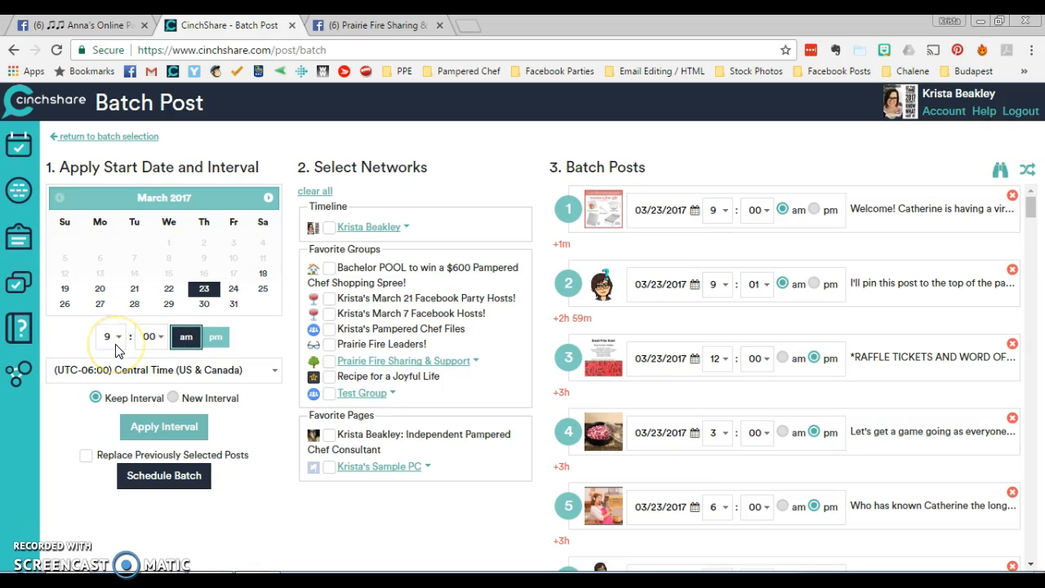
pyautogui.click(125, 374)
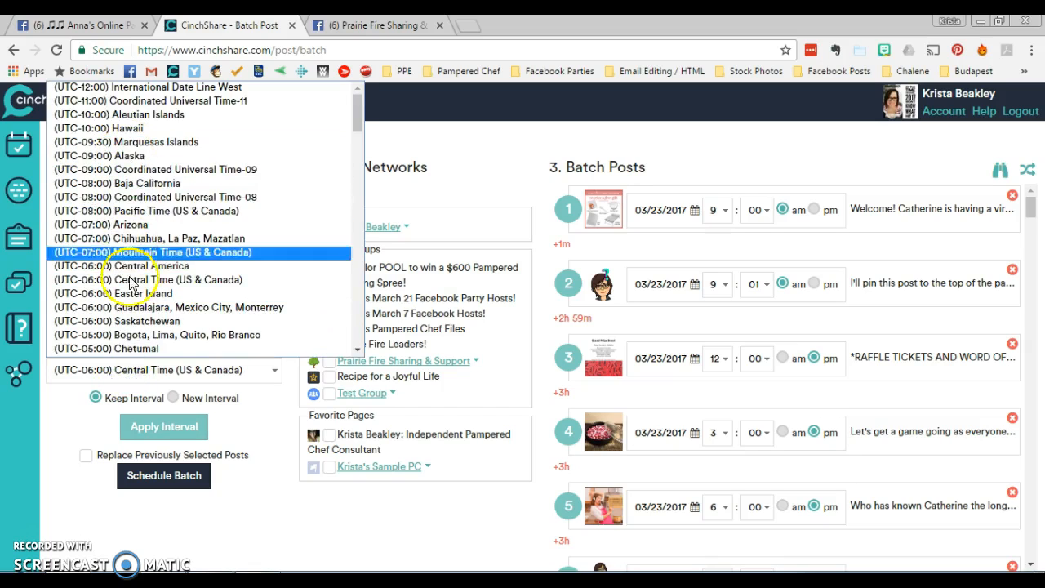
pyautogui.click(123, 375)
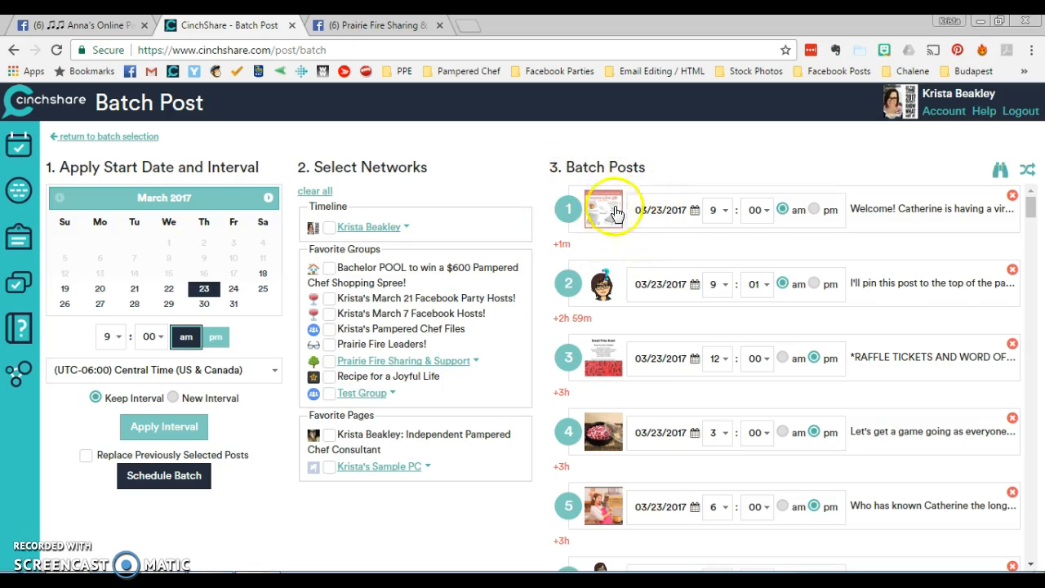
# Look over the batch posts and view the date and hour choices for the ninth post.
pyautogui.scroll(-6, 758, 387)
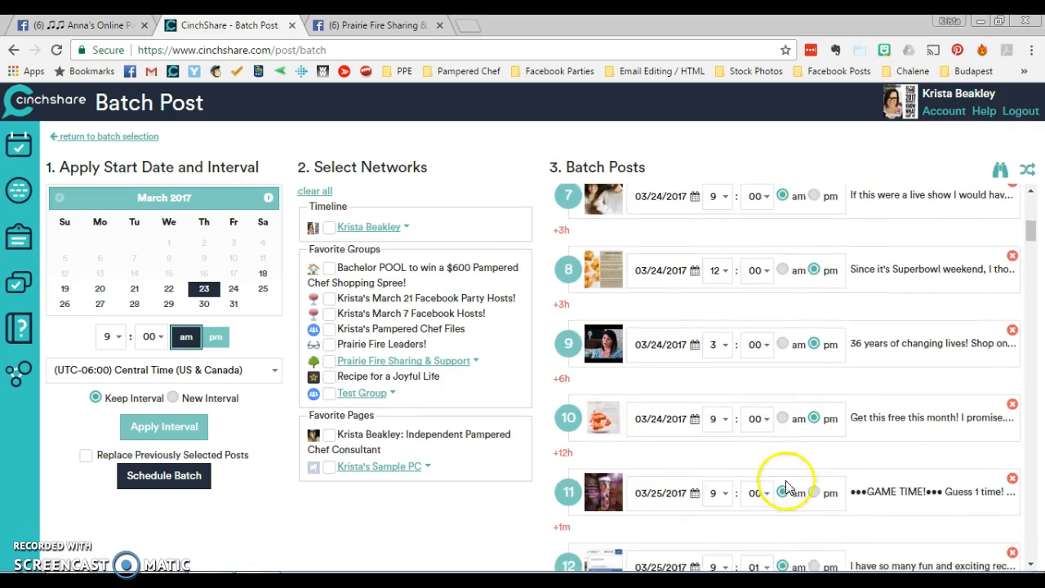
pyautogui.scroll(3, 795, 500)
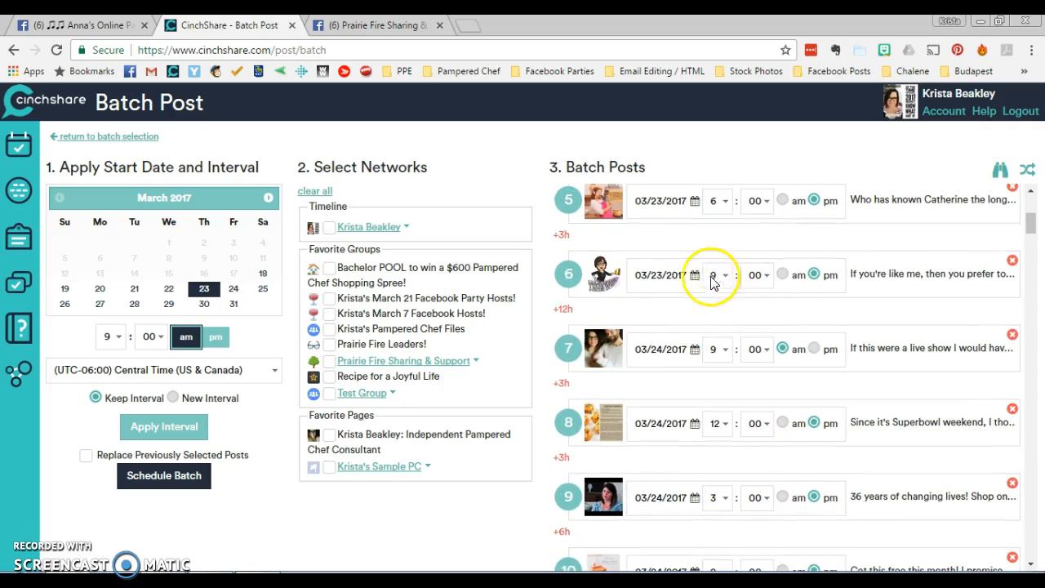
pyautogui.scroll(-1, 727, 426)
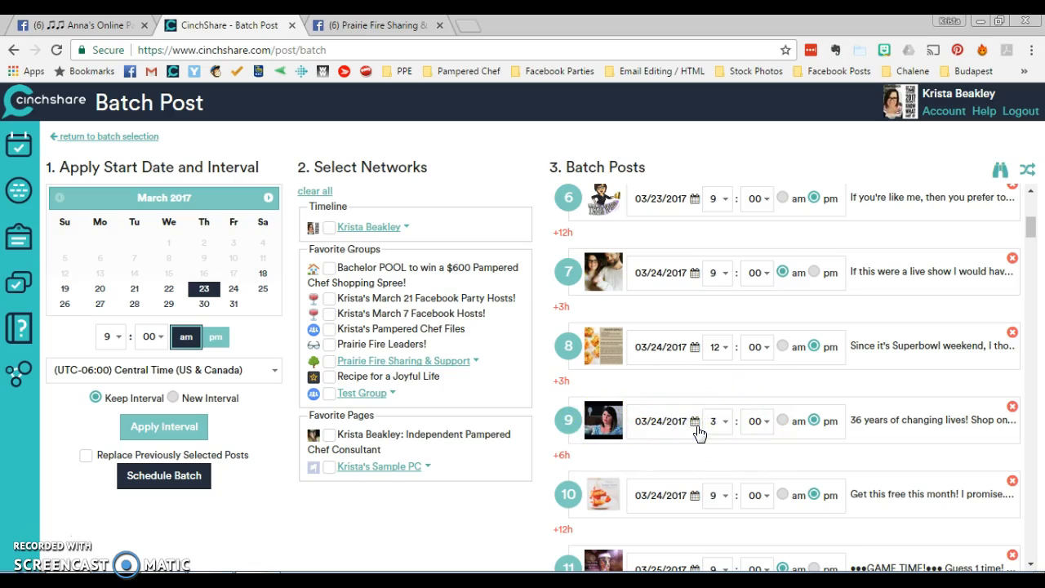
pyautogui.click(696, 428)
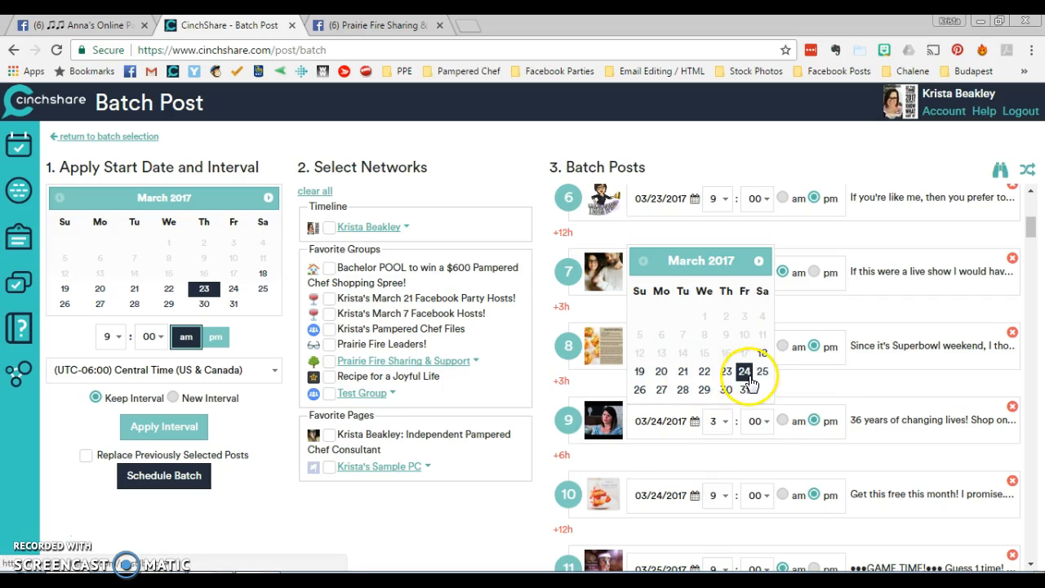
pyautogui.click(716, 423)
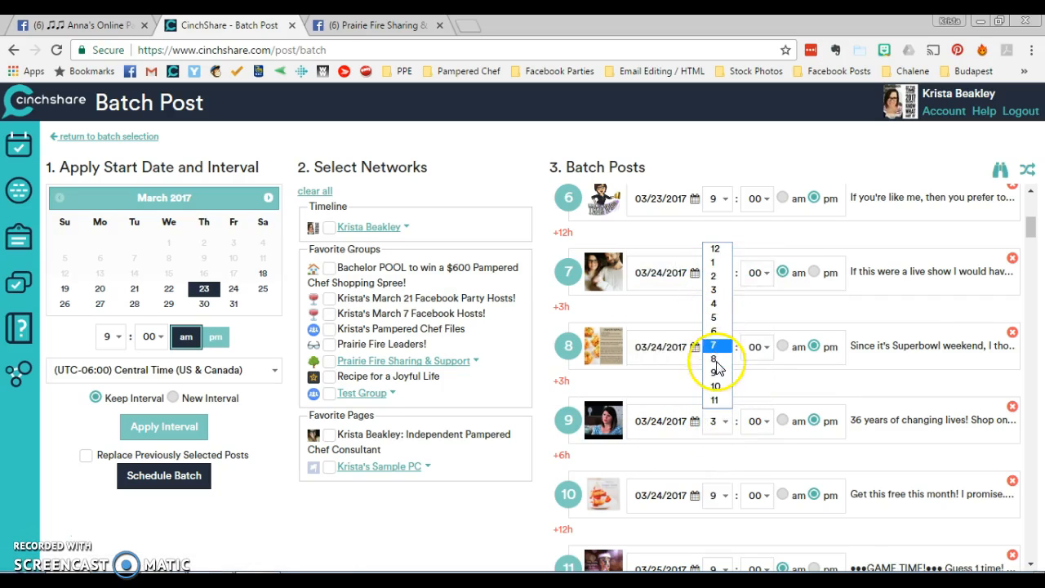
pyautogui.click(722, 425)
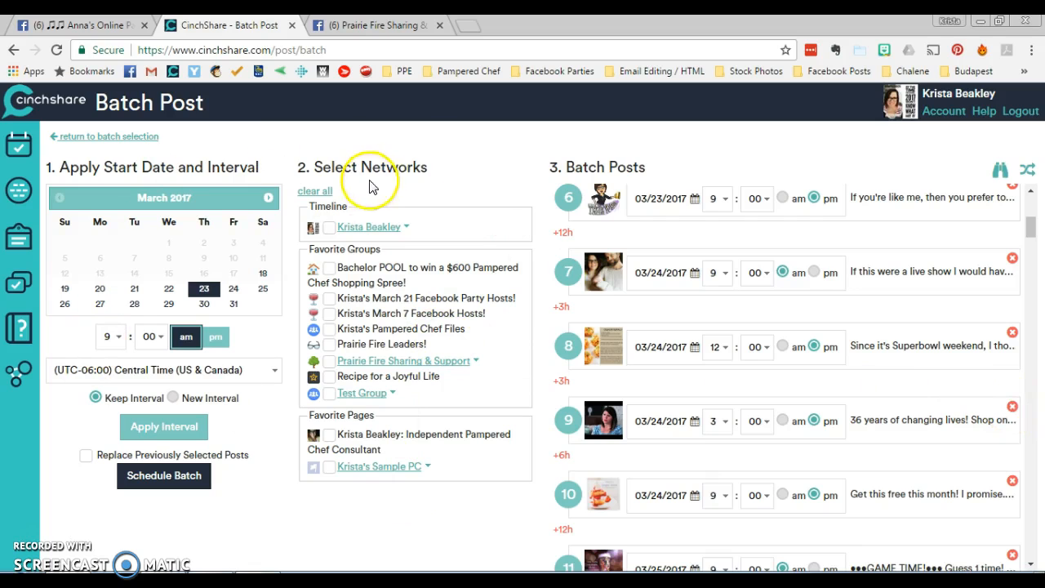
# Look through the timeline's events, choose the Pampered Chef Files group as the batch's network, and schedule the batch.
pyautogui.click(408, 231)
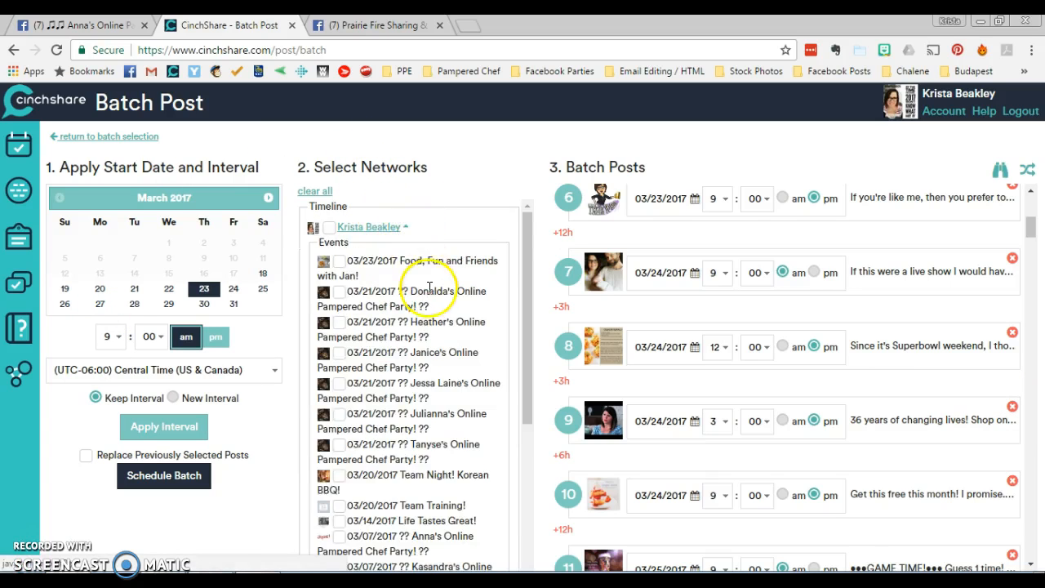
pyautogui.scroll(-2, 429, 286)
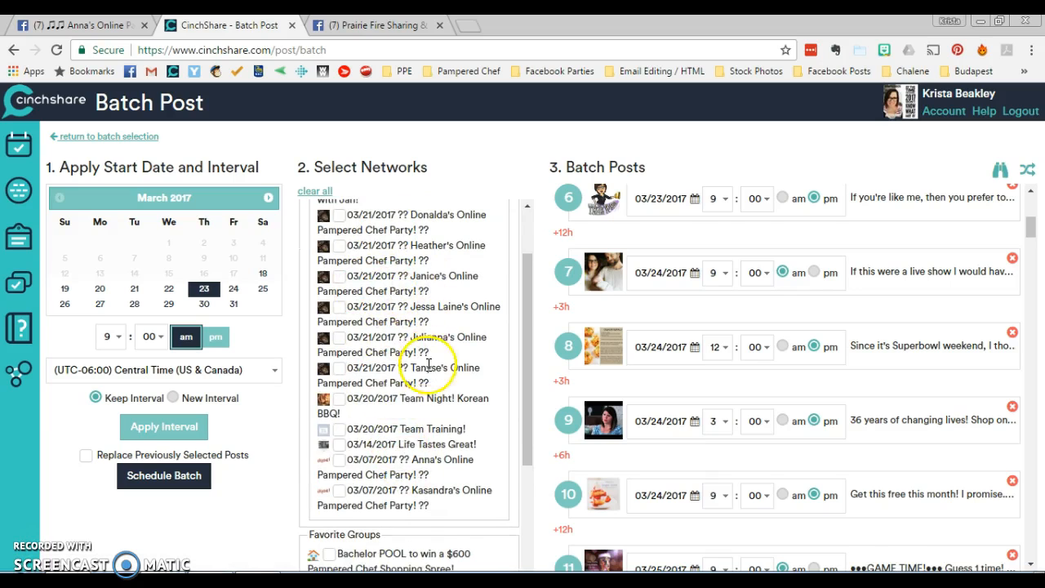
pyautogui.scroll(-5, 429, 365)
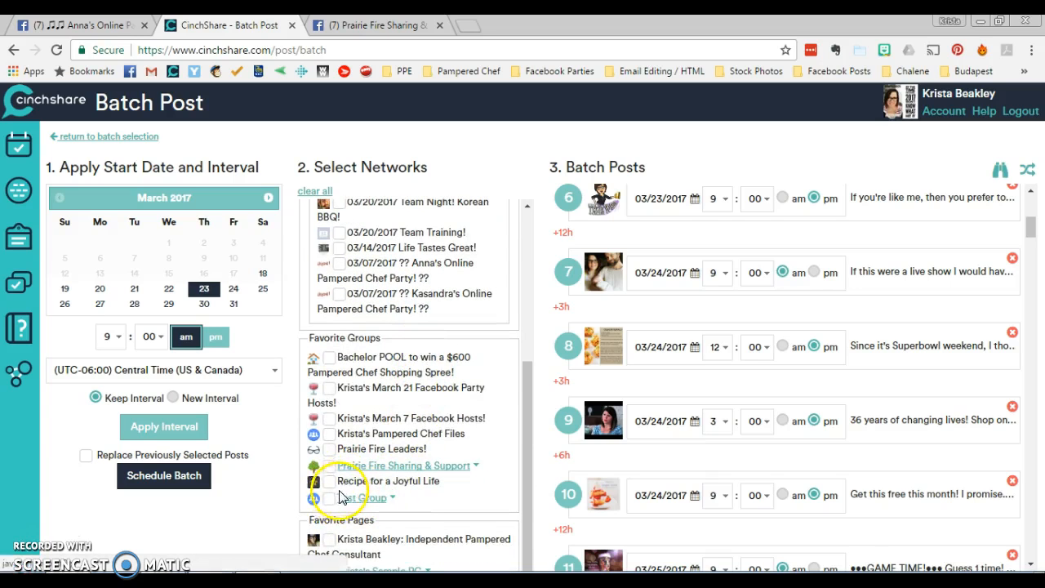
pyautogui.click(330, 434)
pyautogui.scroll(5, 438, 268)
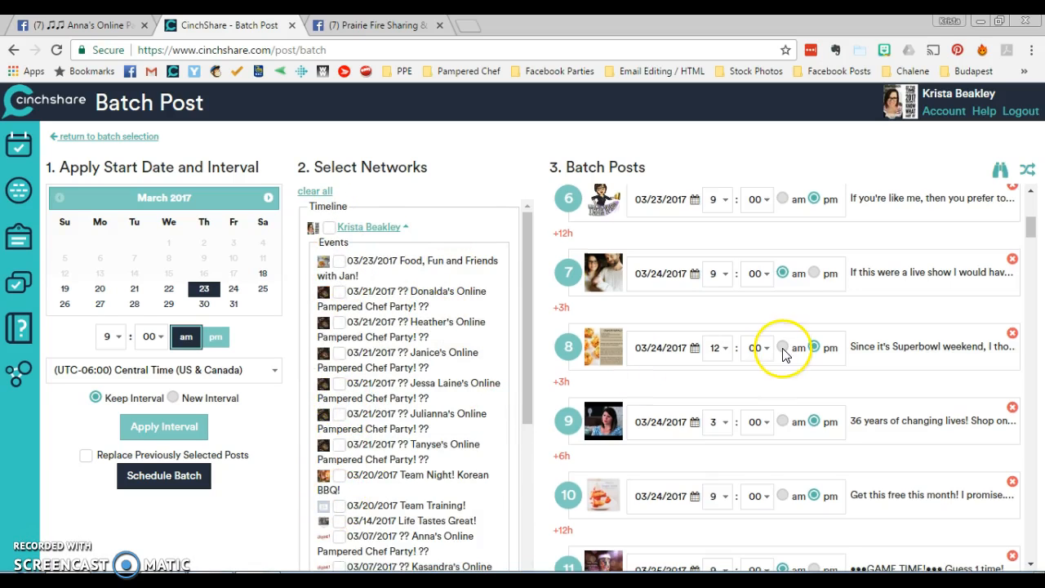
pyautogui.scroll(5, 780, 351)
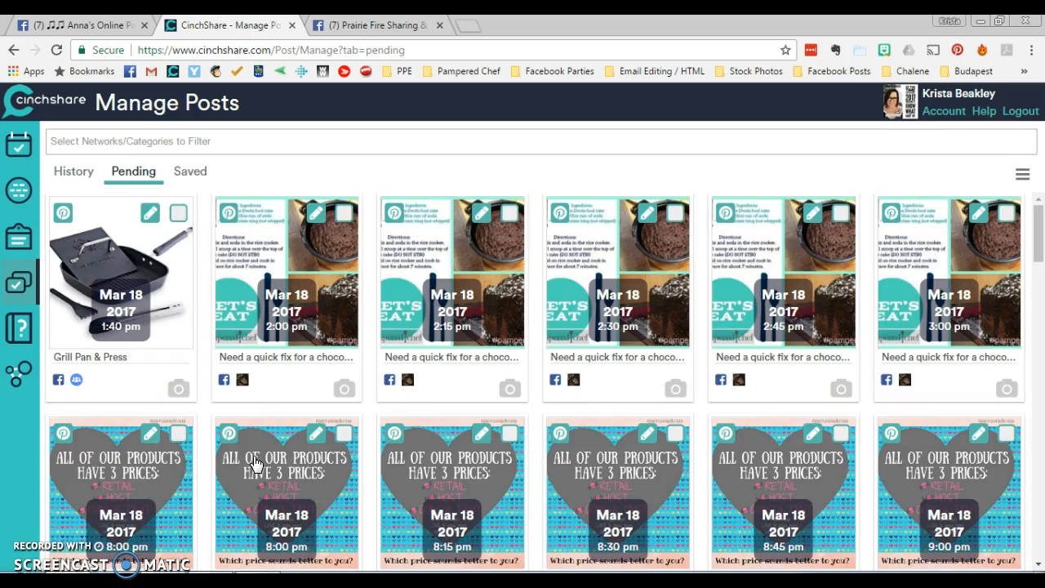
# Open the post scheduler, filter the upcoming items to the Pampered Chef Files group, and review their scheduled dates.
pyautogui.click(20, 147)
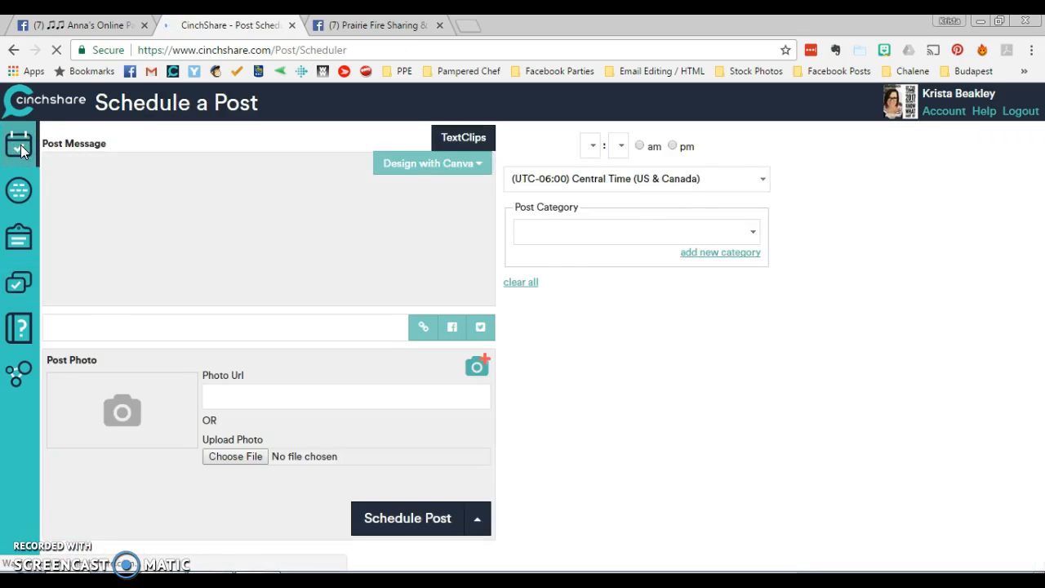
pyautogui.click(918, 181)
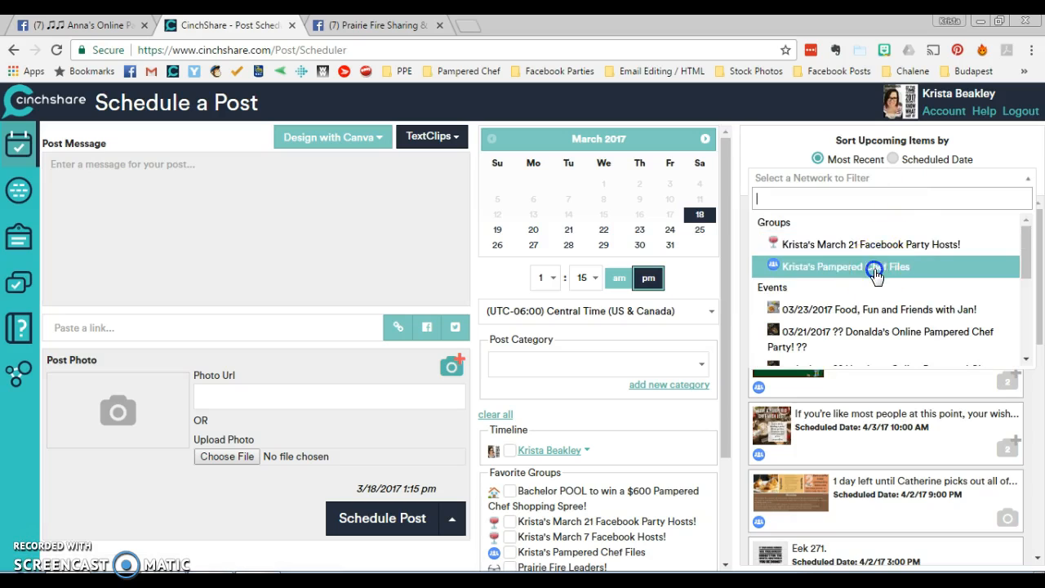
pyautogui.click(874, 269)
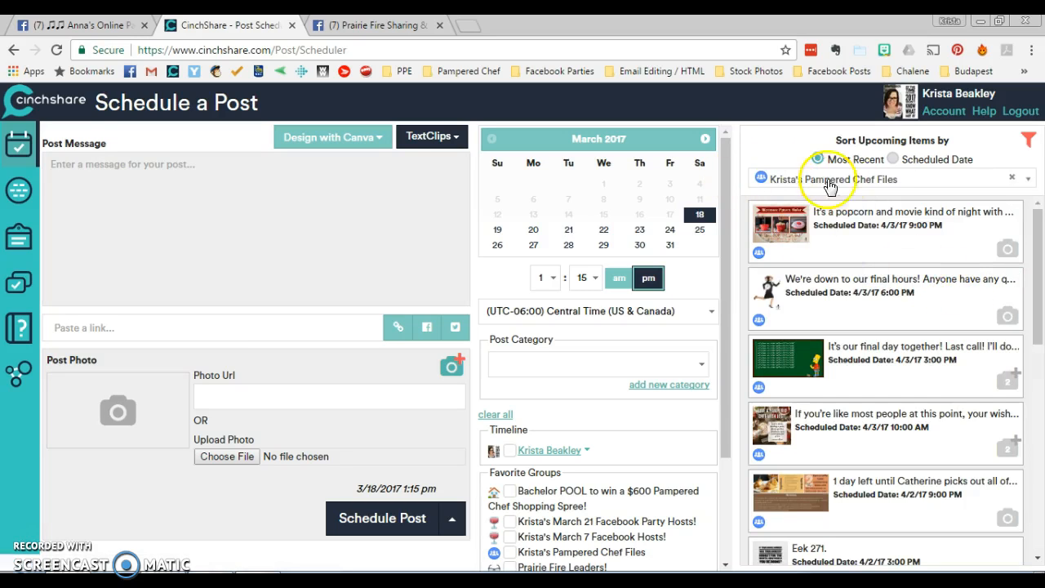
pyautogui.scroll(-10, 816, 290)
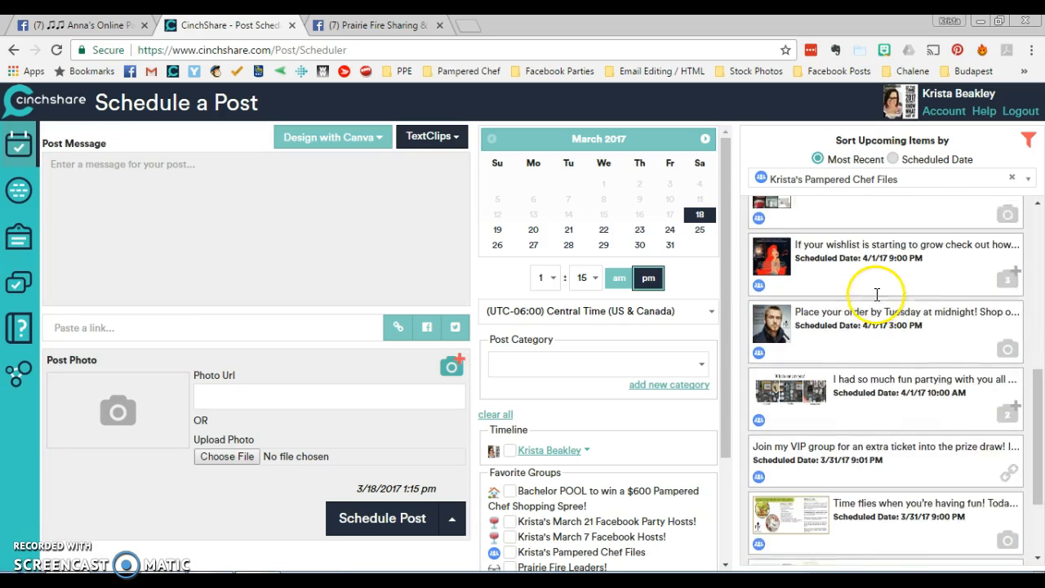
pyautogui.scroll(-10, 877, 424)
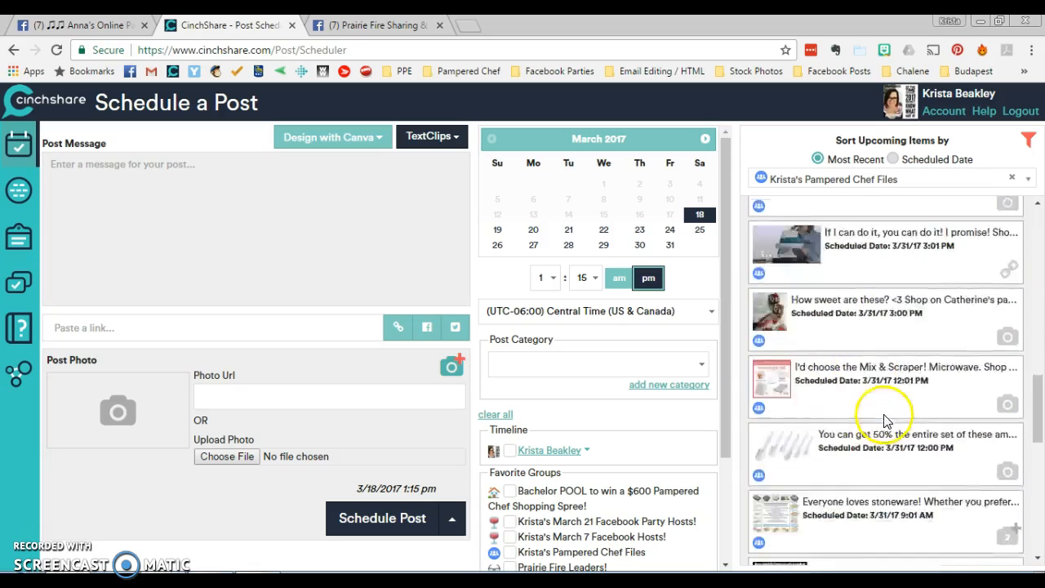
pyautogui.scroll(-10, 880, 391)
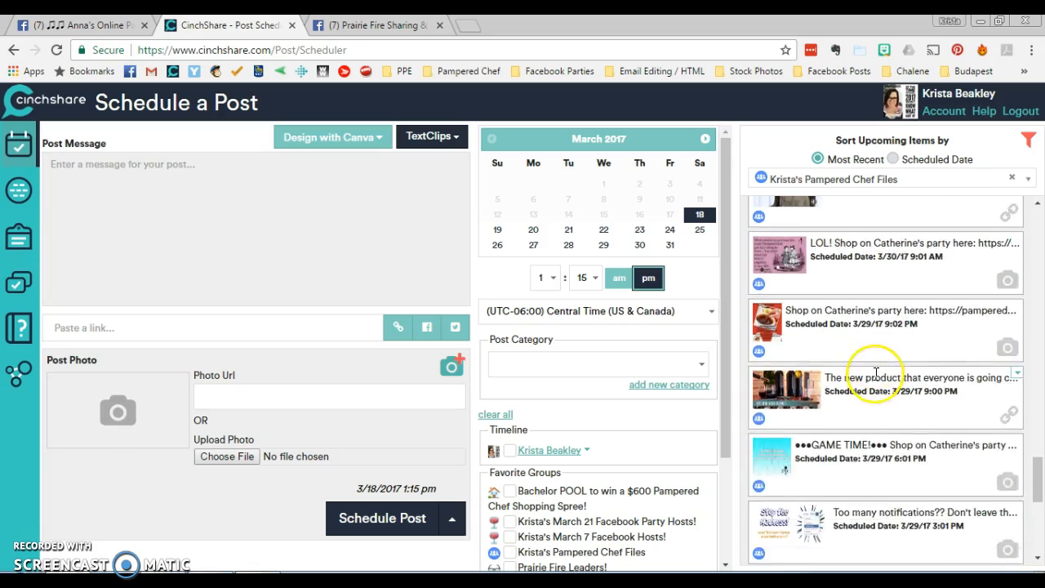
pyautogui.scroll(-10, 877, 376)
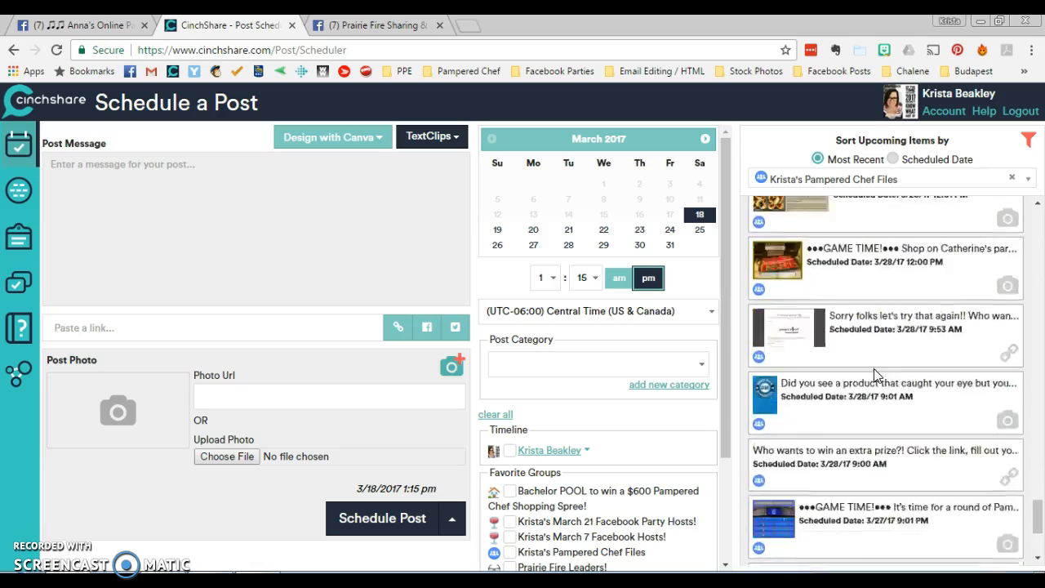
pyautogui.scroll(15, 902, 378)
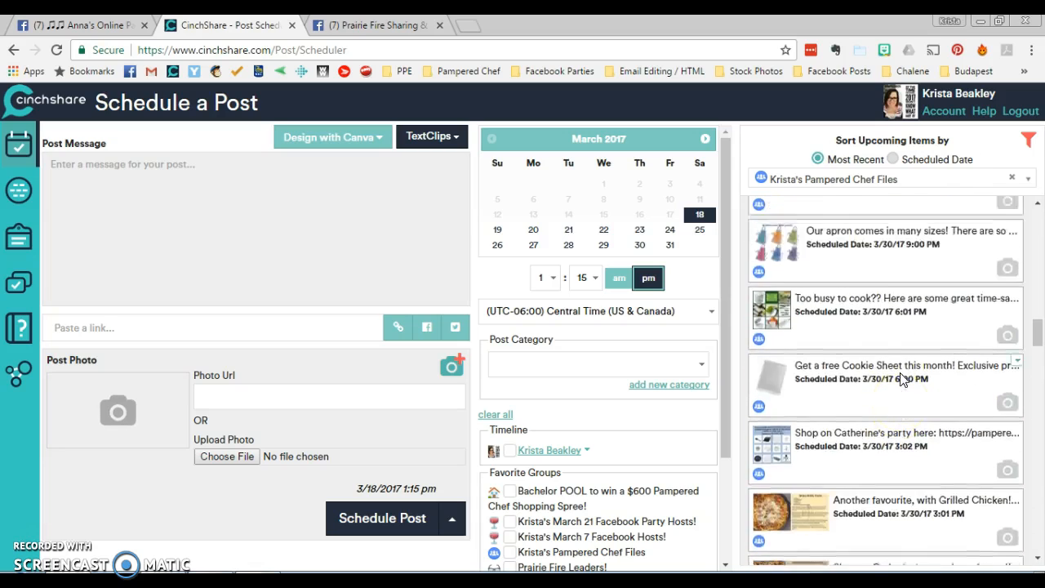
pyautogui.scroll(3, 901, 378)
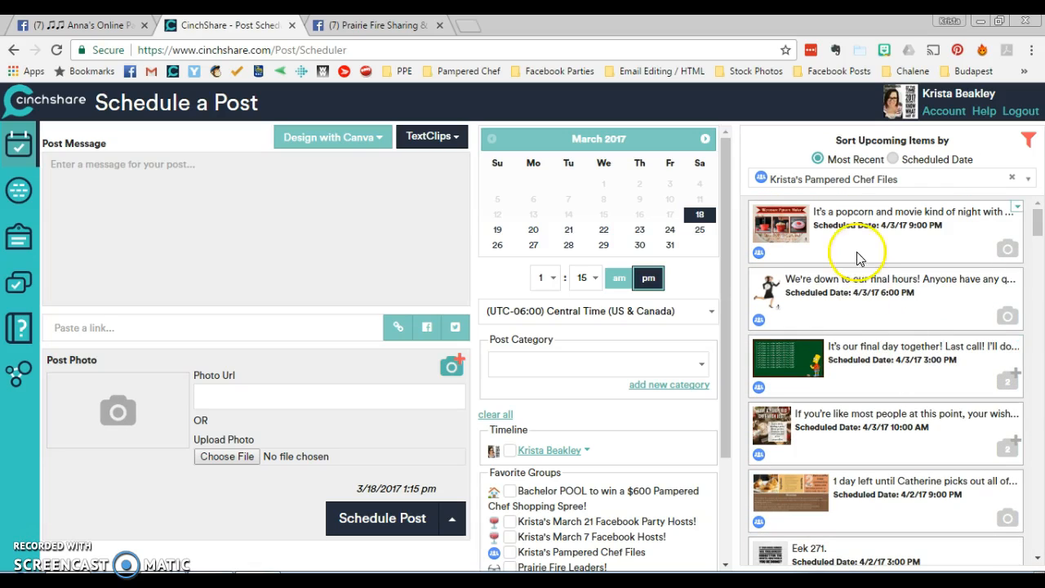
# In Manage Posts, filter by the event "HOST's Online Pampered Chef Party!" and show its pending posts.
pyautogui.click(25, 290)
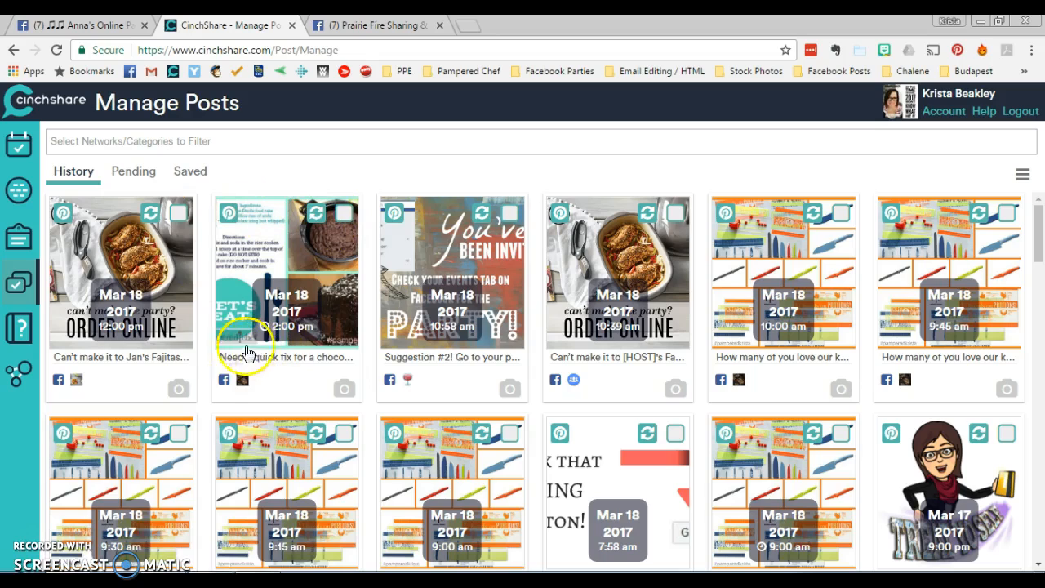
pyautogui.click(249, 141)
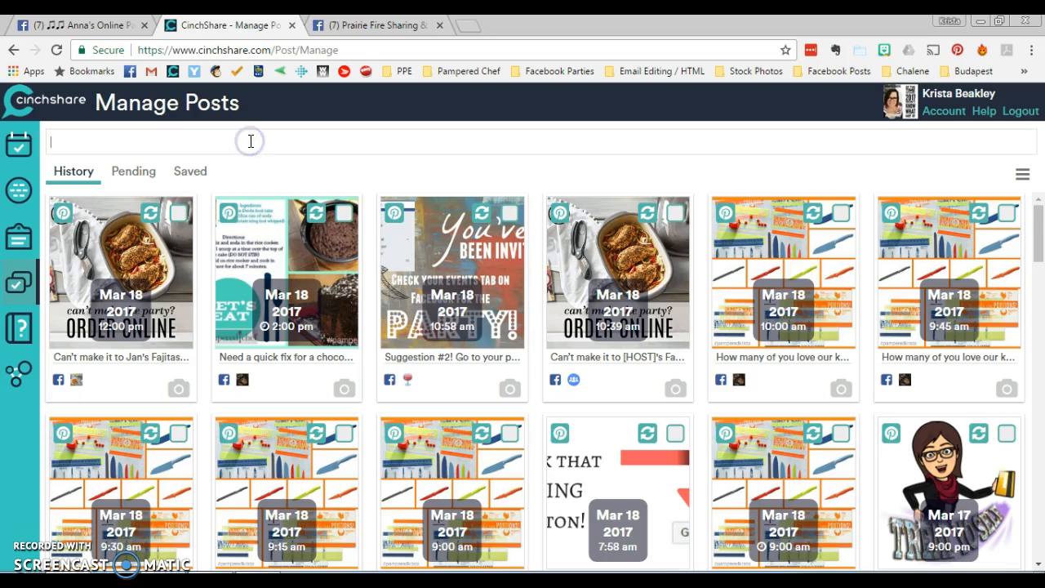
pyautogui.write("host's")
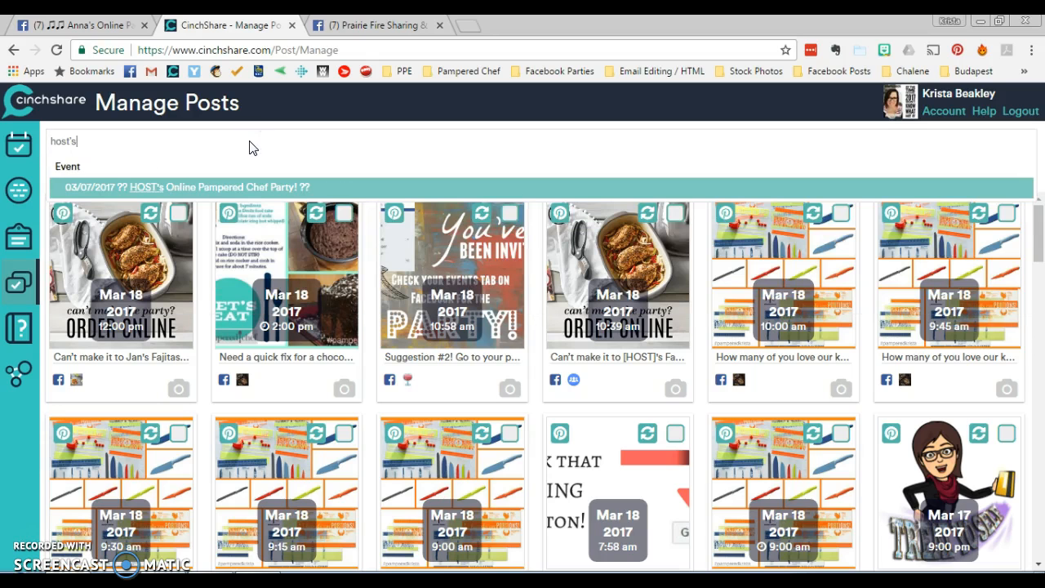
pyautogui.click(222, 187)
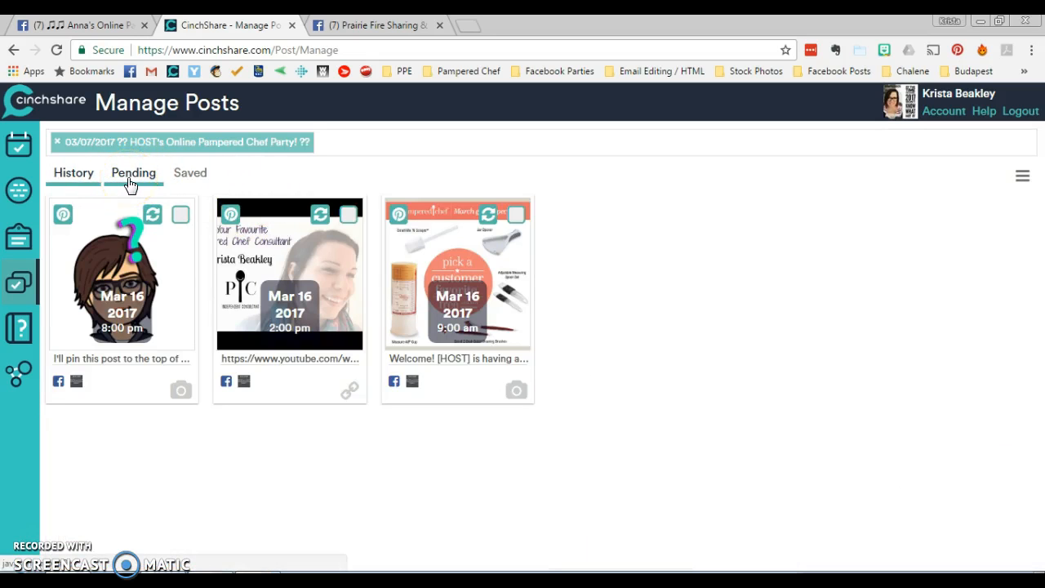
pyautogui.click(130, 183)
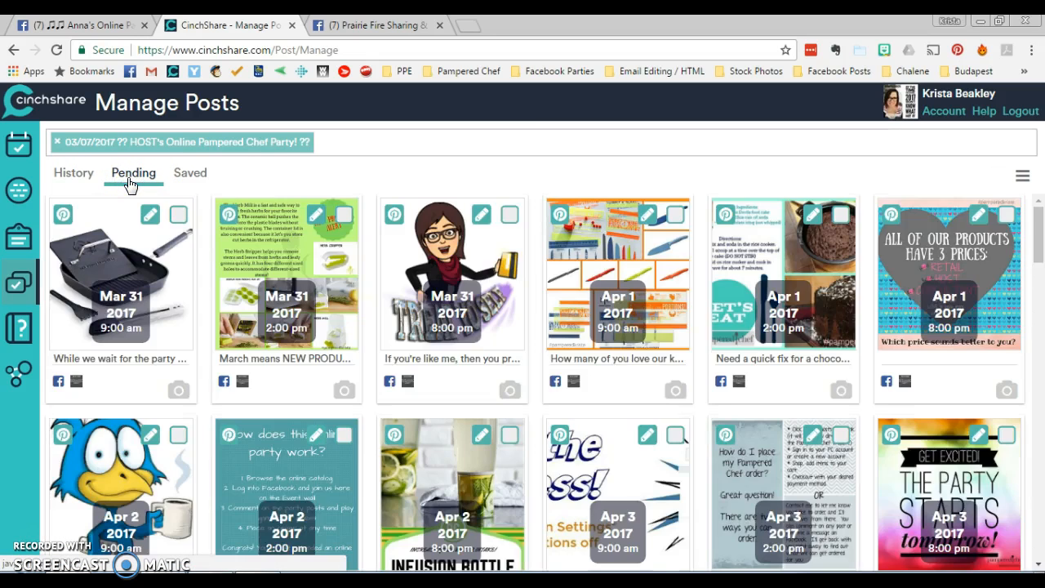
# Look through the HOST party's pending posts from the first scheduled date to the last.
pyautogui.scroll(-3, 594, 470)
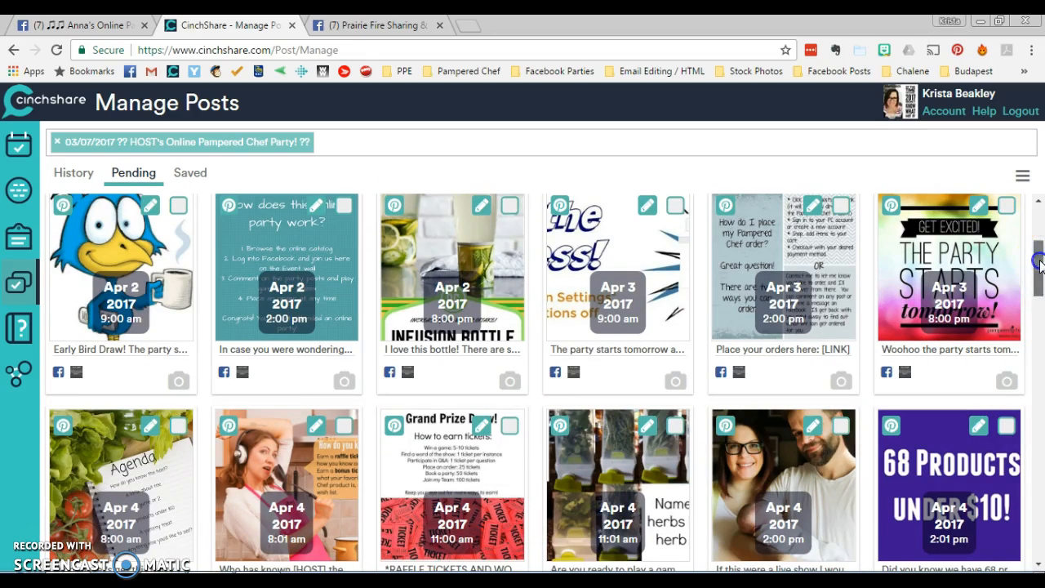
pyautogui.moveTo(1038, 261); pyautogui.dragTo(1038, 227)
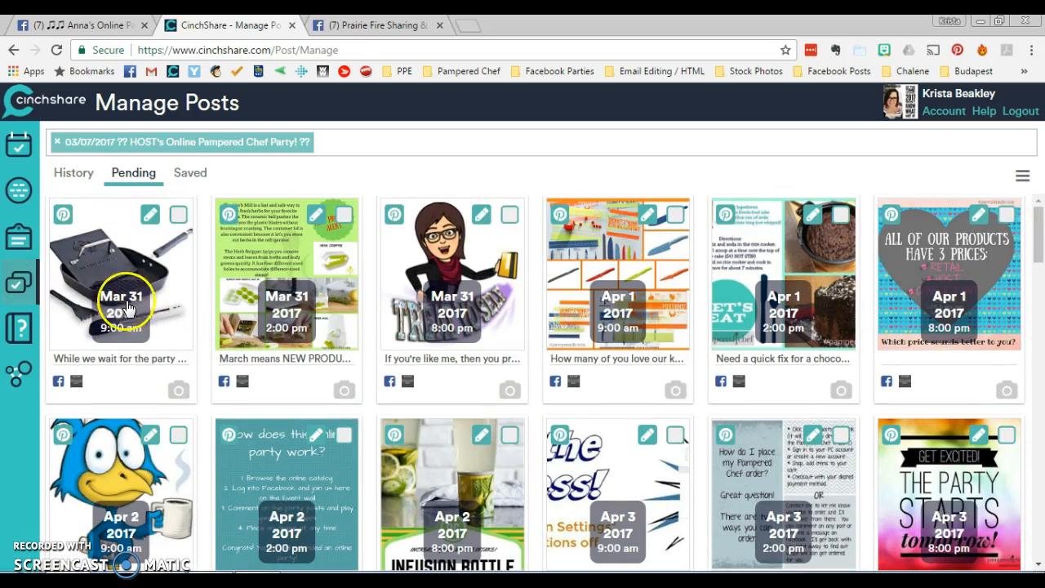
pyautogui.moveTo(1041, 249); pyautogui.dragTo(1039, 498)
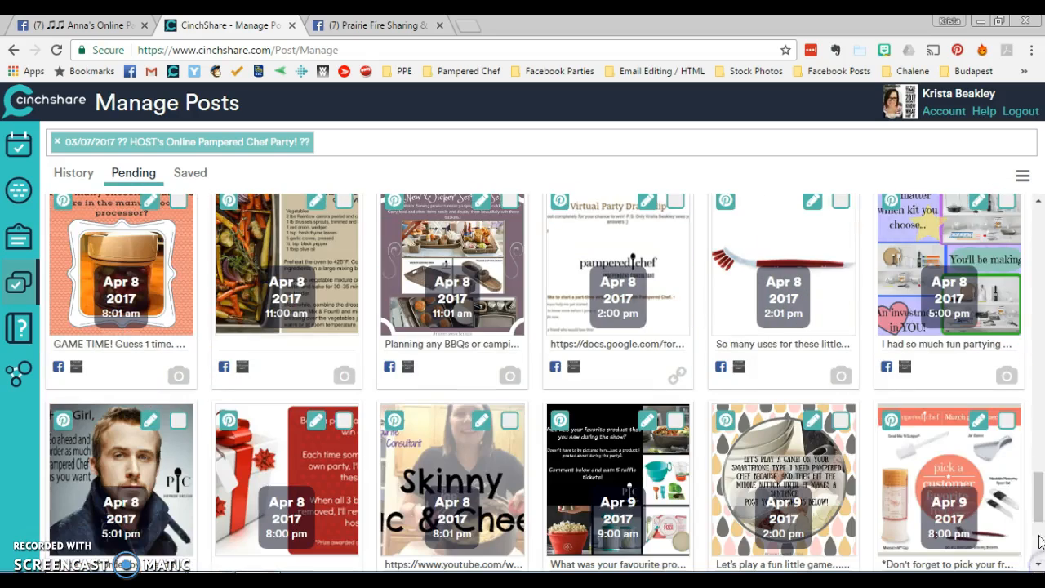
pyautogui.scroll(-3, 912, 441)
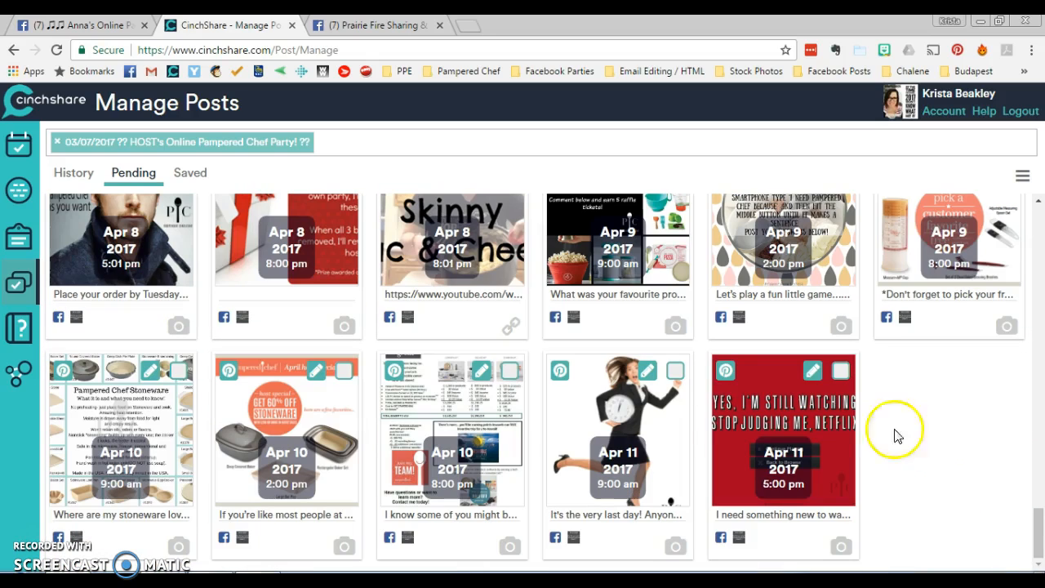
# Select all of the HOST party's pending posts and view the actions available for the selection.
pyautogui.click(1022, 179)
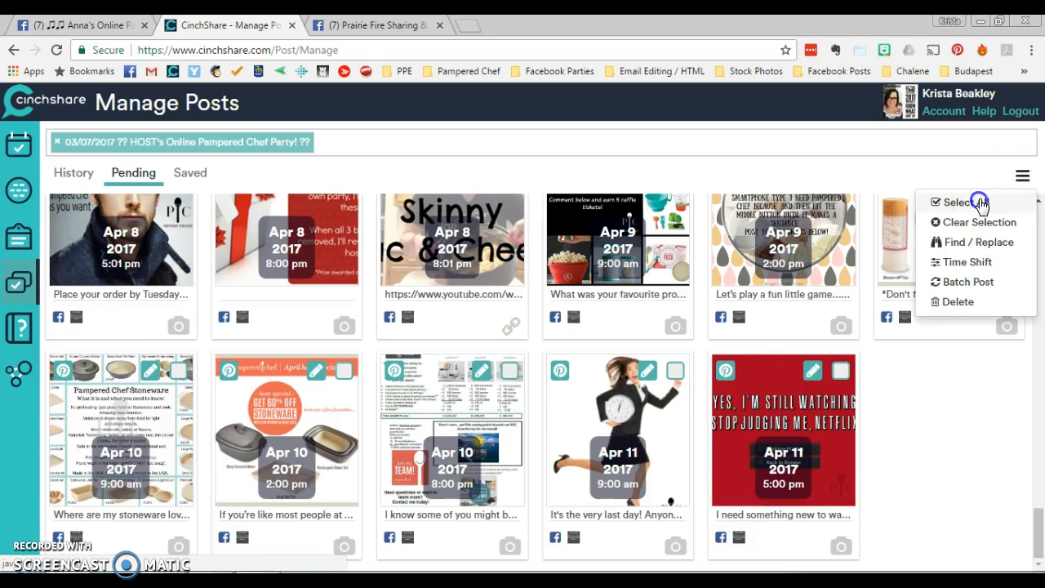
pyautogui.click(979, 203)
pyautogui.click(1021, 178)
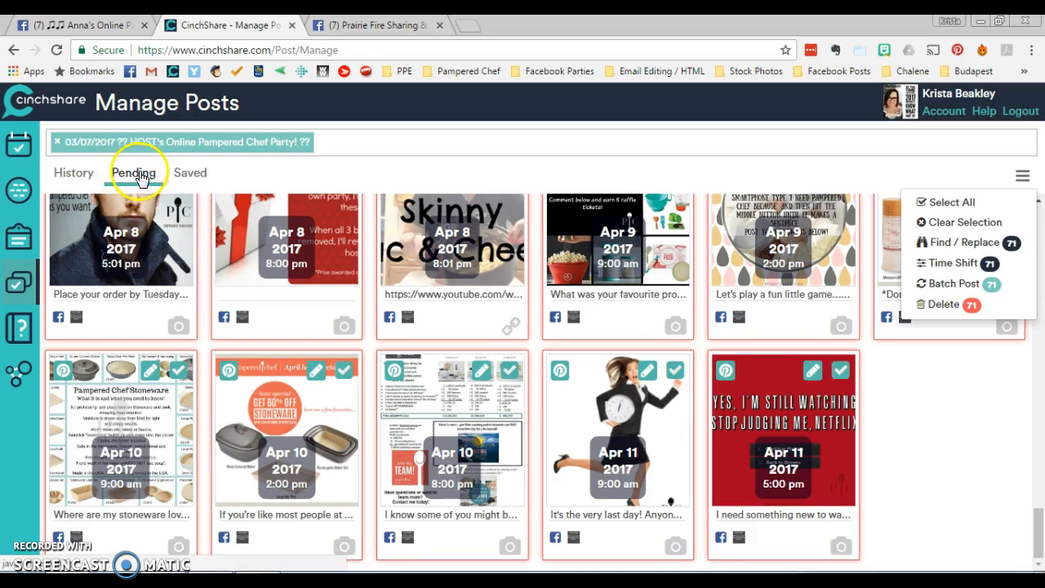
# Check the HOST party's history and pending posts, and view the other categories available for filtering.
pyautogui.click(75, 175)
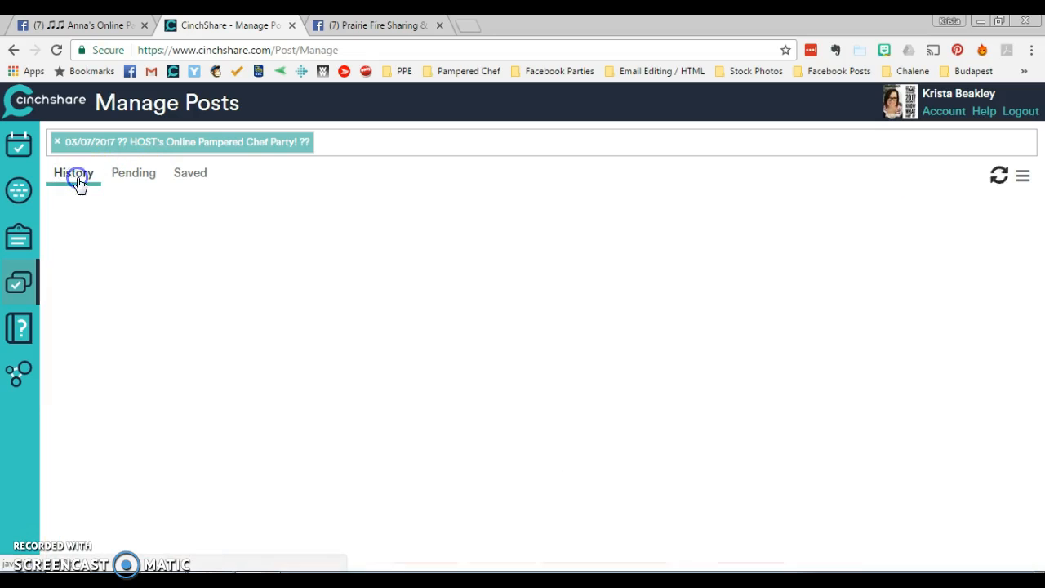
pyautogui.click(131, 175)
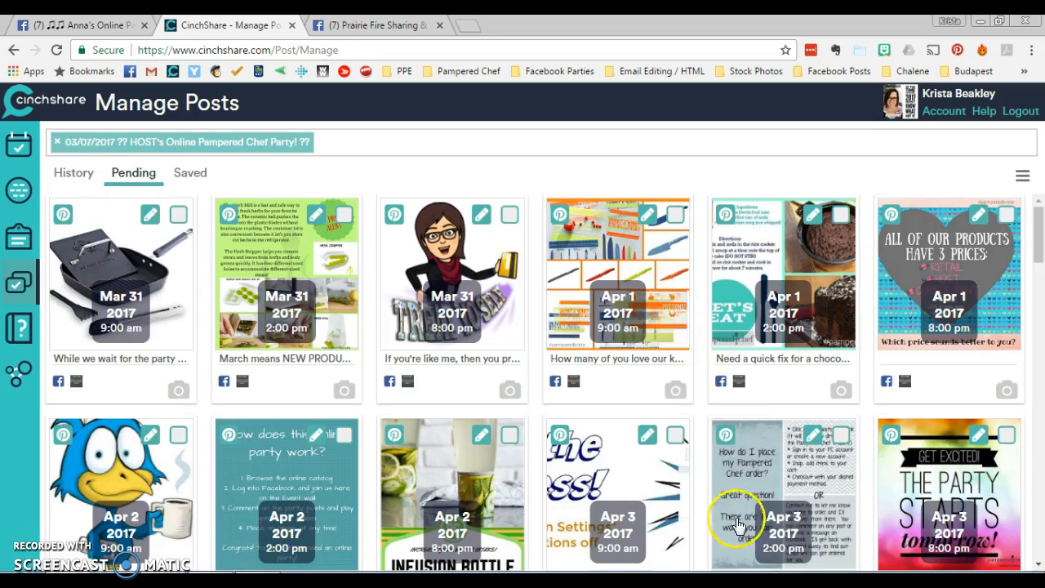
pyautogui.scroll(-5, 739, 513)
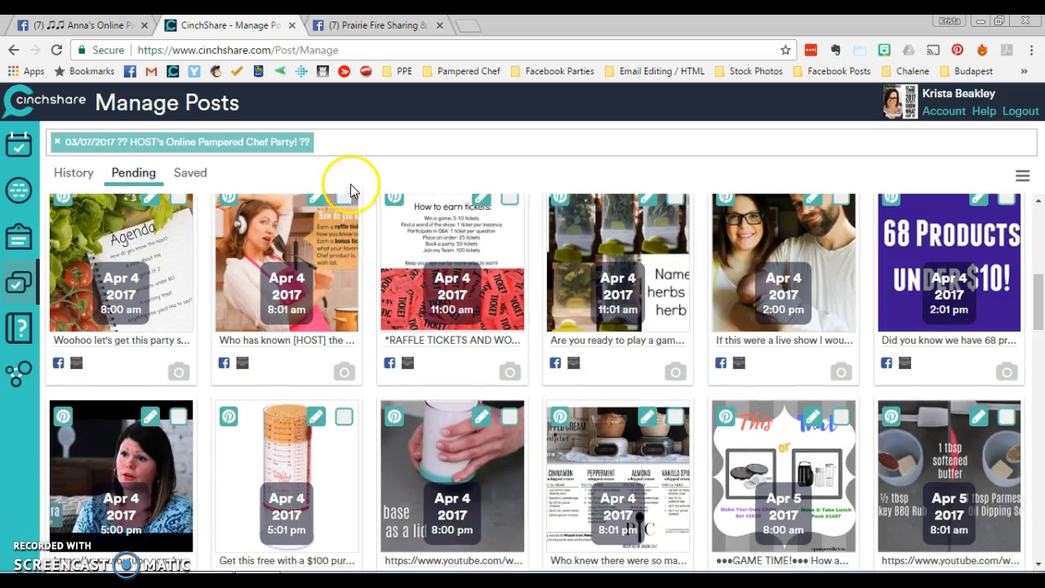
pyautogui.click(336, 142)
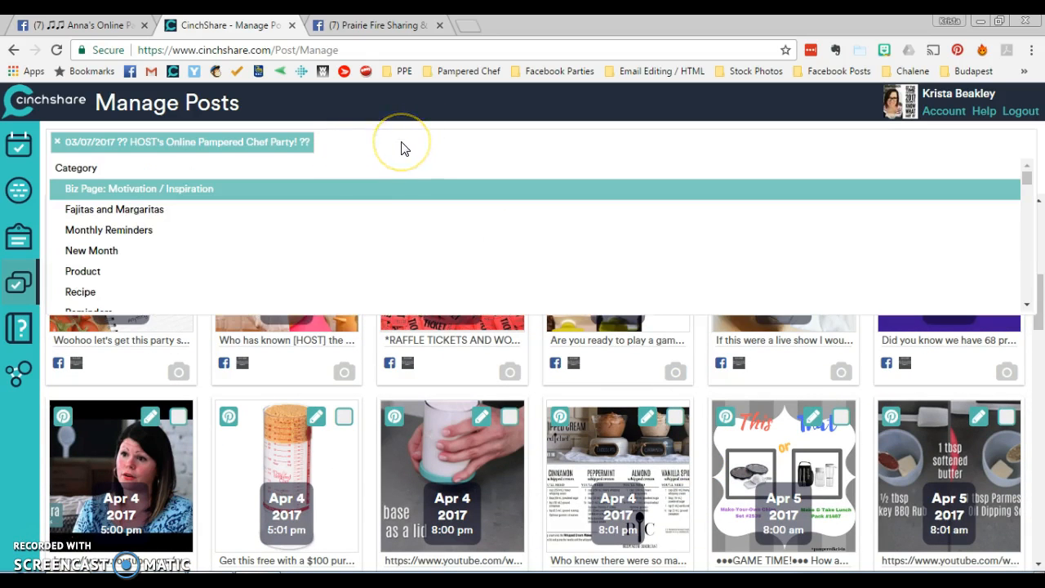
pyautogui.click(401, 144)
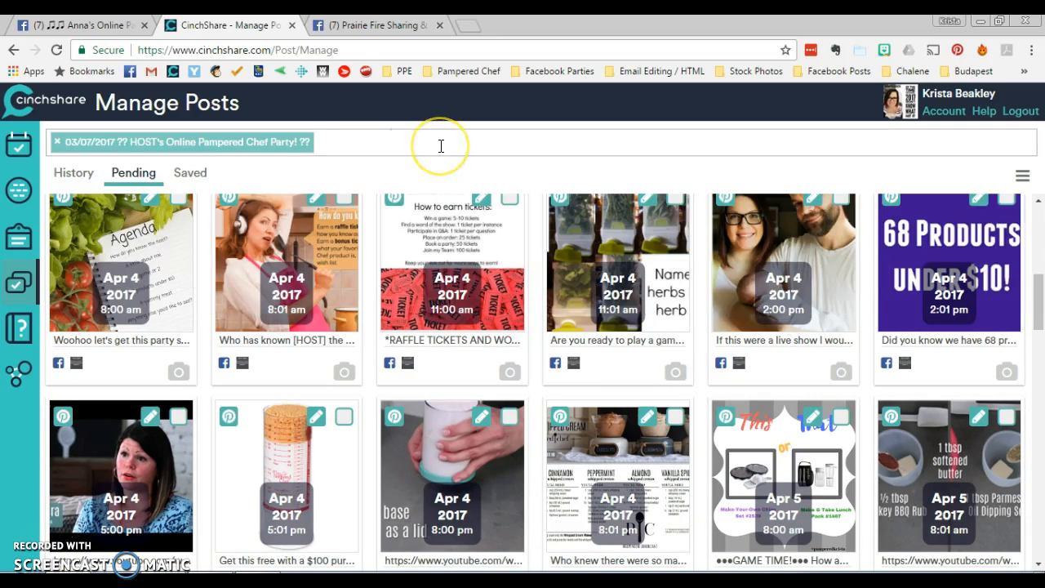